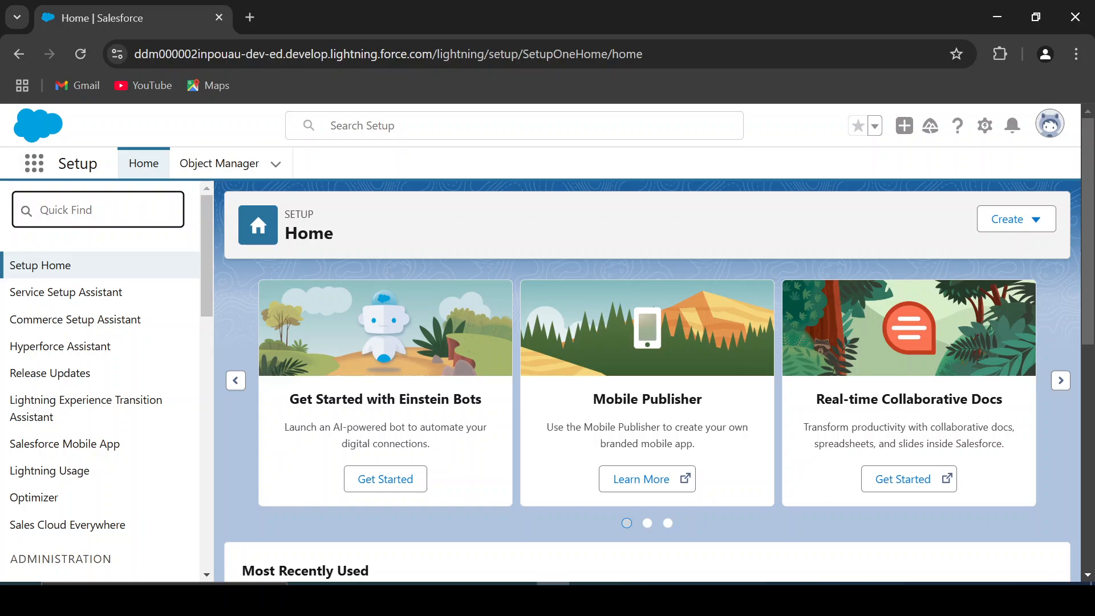
- Search the Setup options for "object man" and open the Object Manager
text(object)
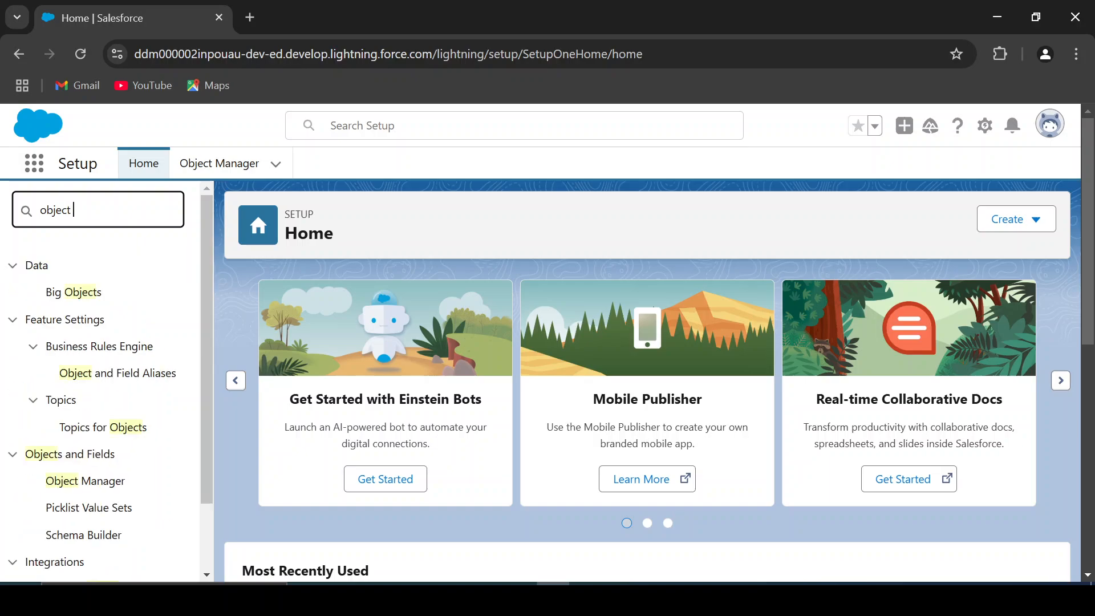
text( man)
click(114, 294)
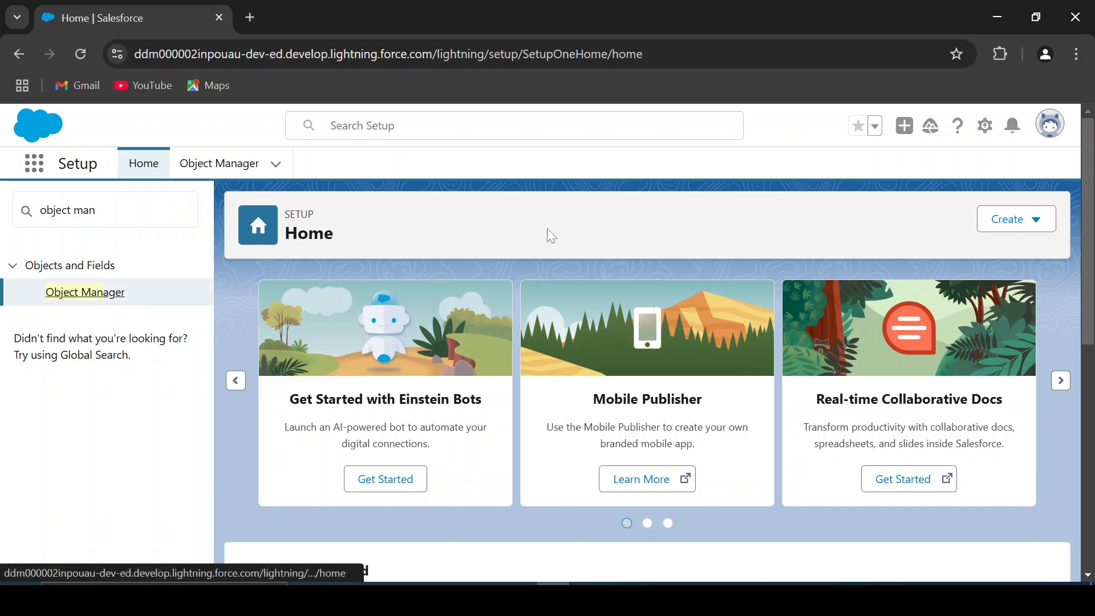
click(87, 295)
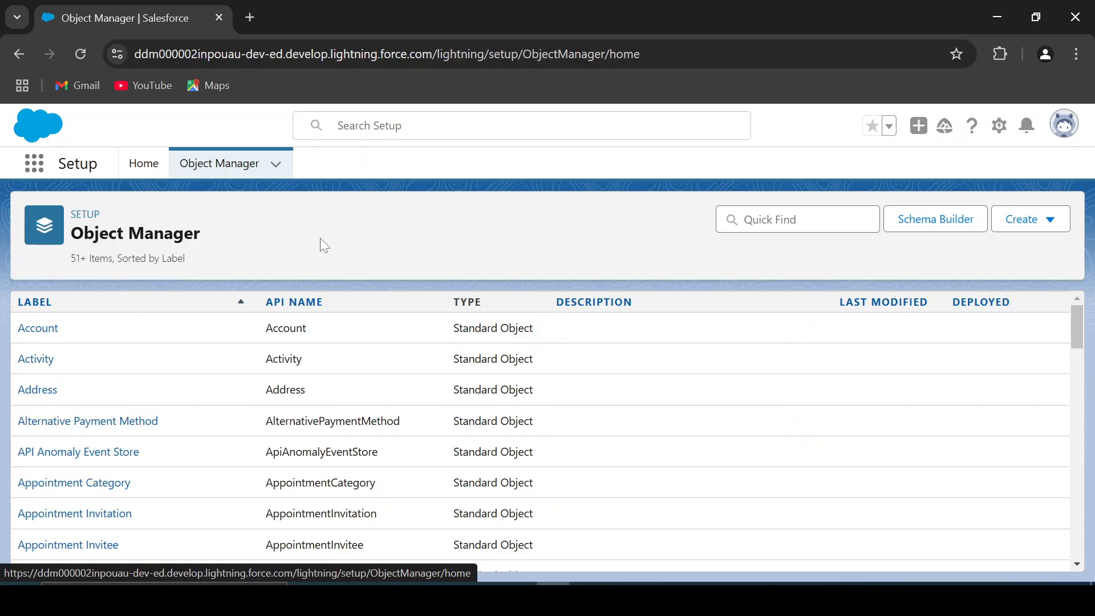
- Search the objects for "client" and open the Client org custom object for editing
click(798, 219)
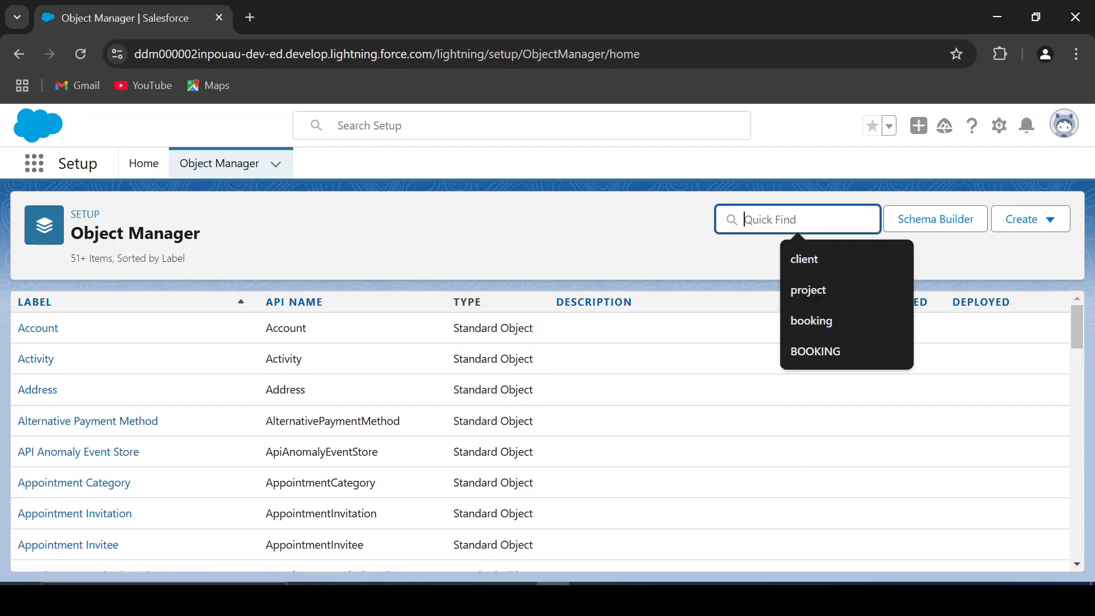
text(or)
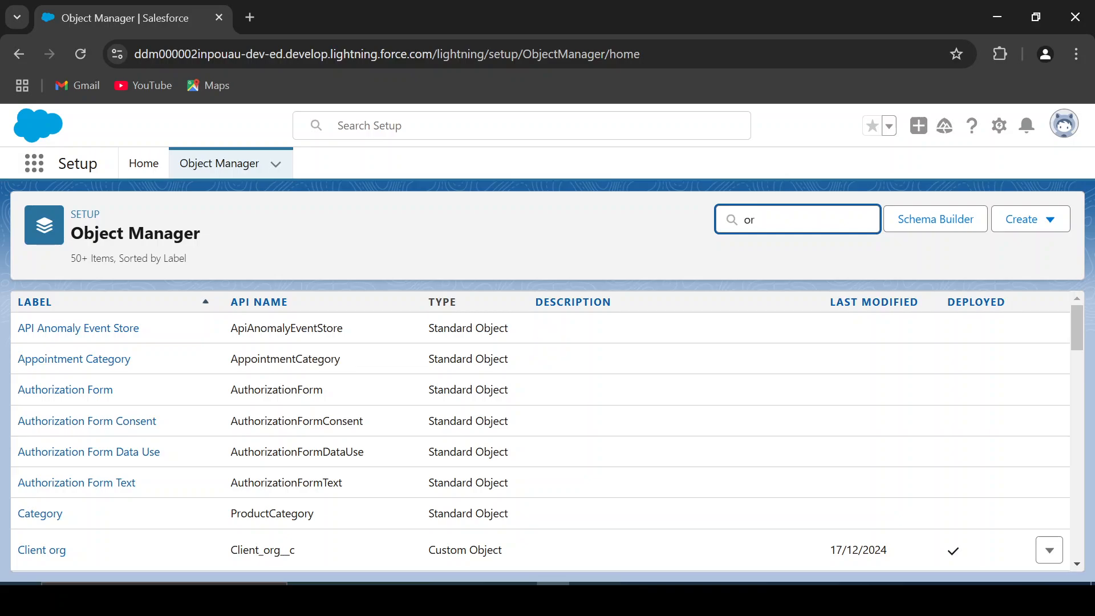
key(BackSpace)
text(client)
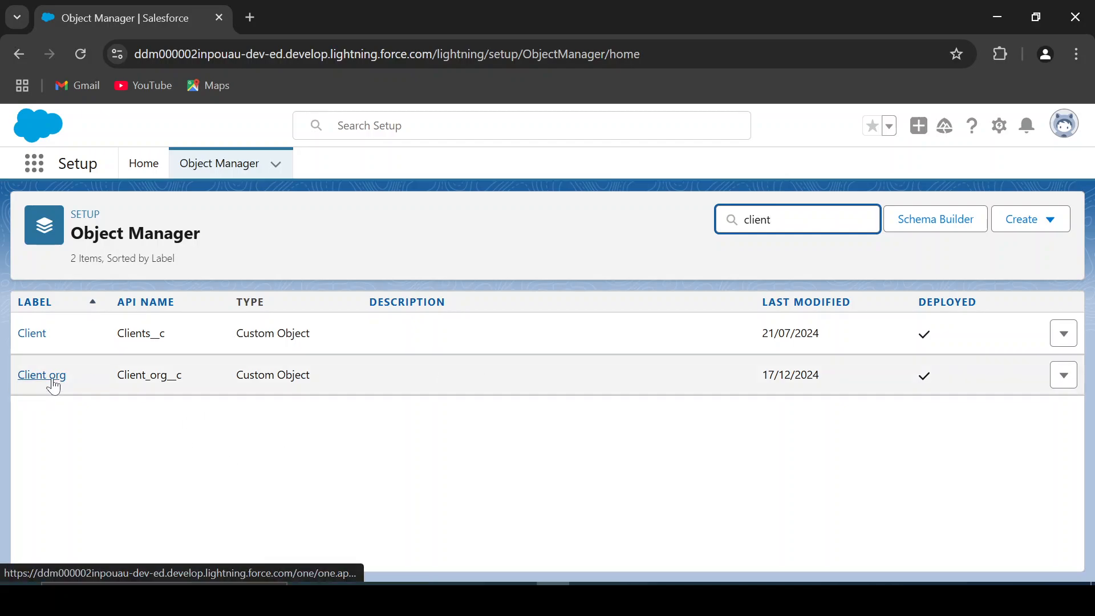
click(1065, 377)
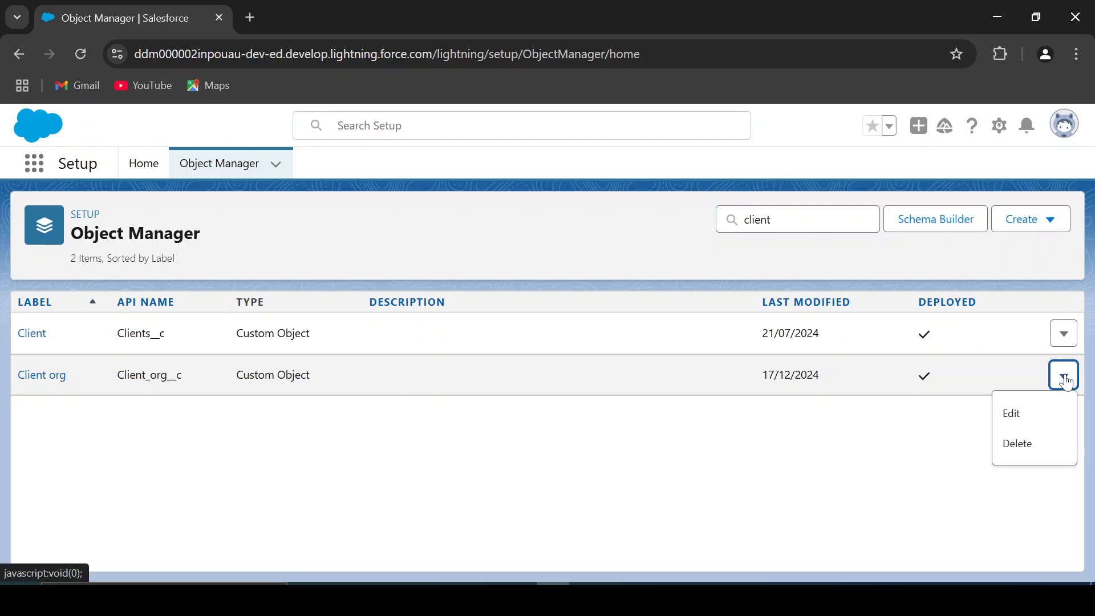
click(1021, 419)
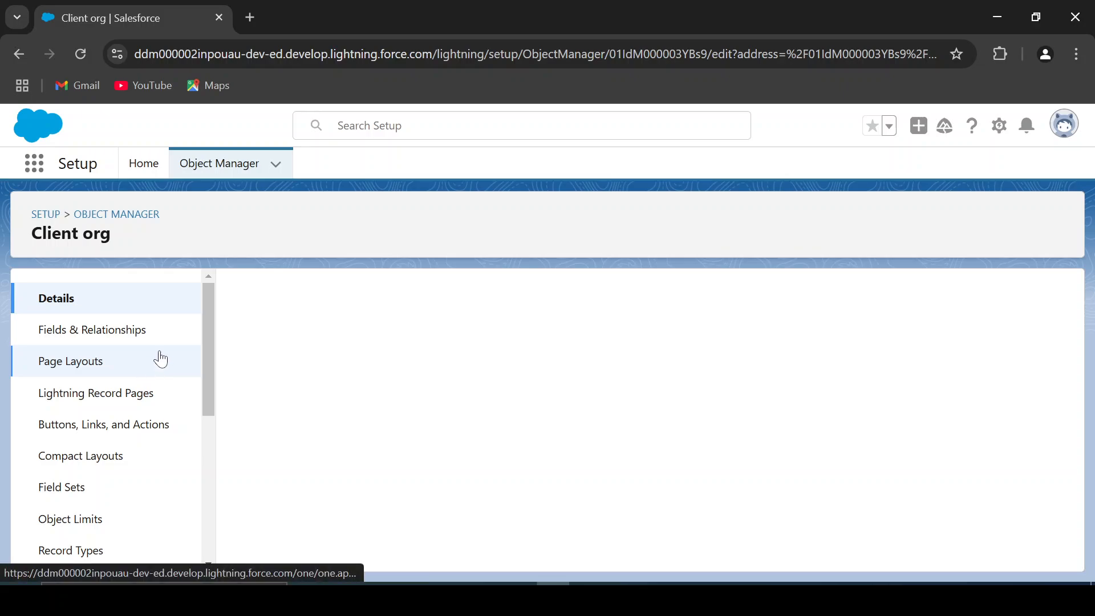
- Go to the Client org object's fields and relationships and start a new custom field
mouse_move(654, 599)
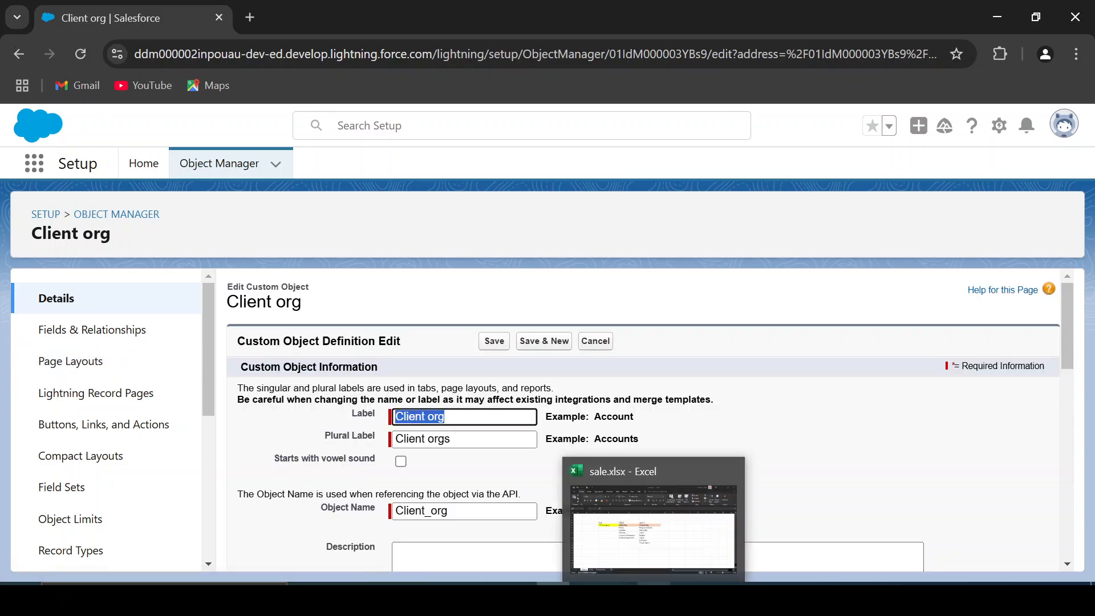
click(111, 330)
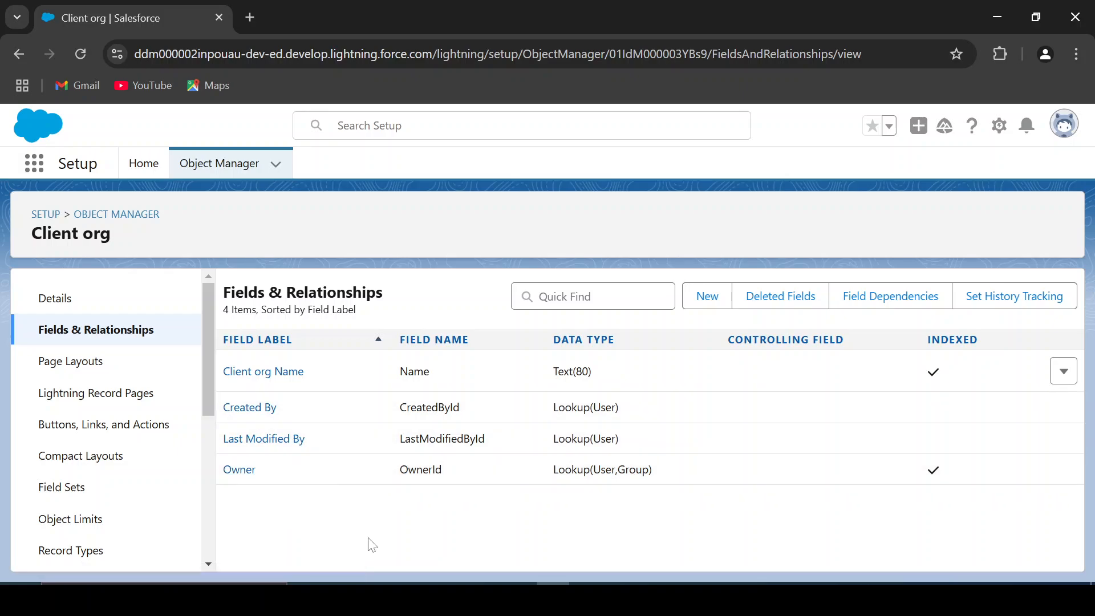
mouse_move(654, 599)
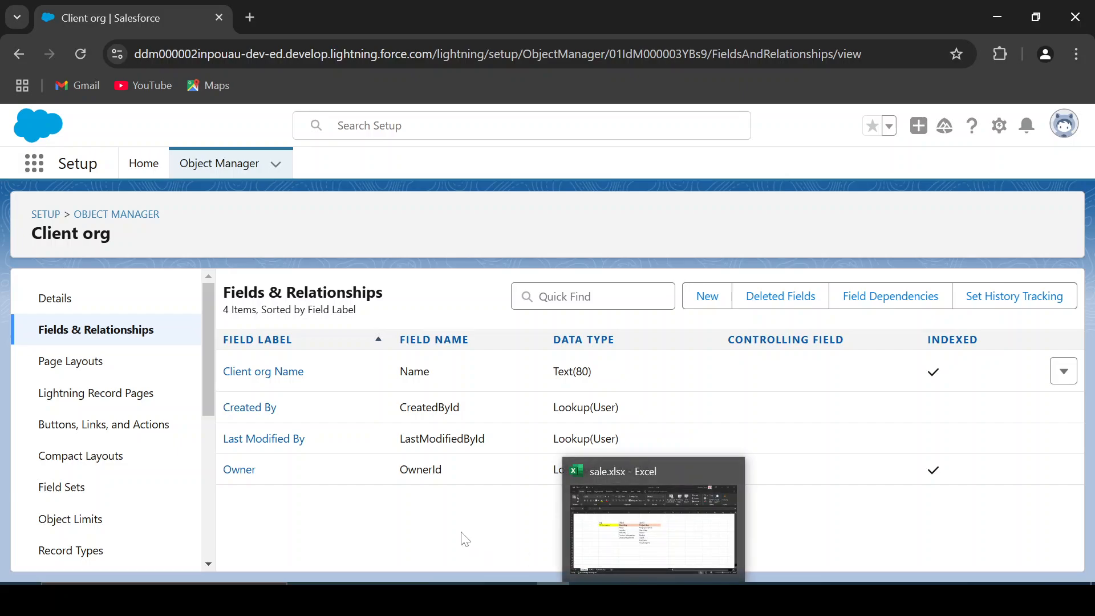
click(708, 296)
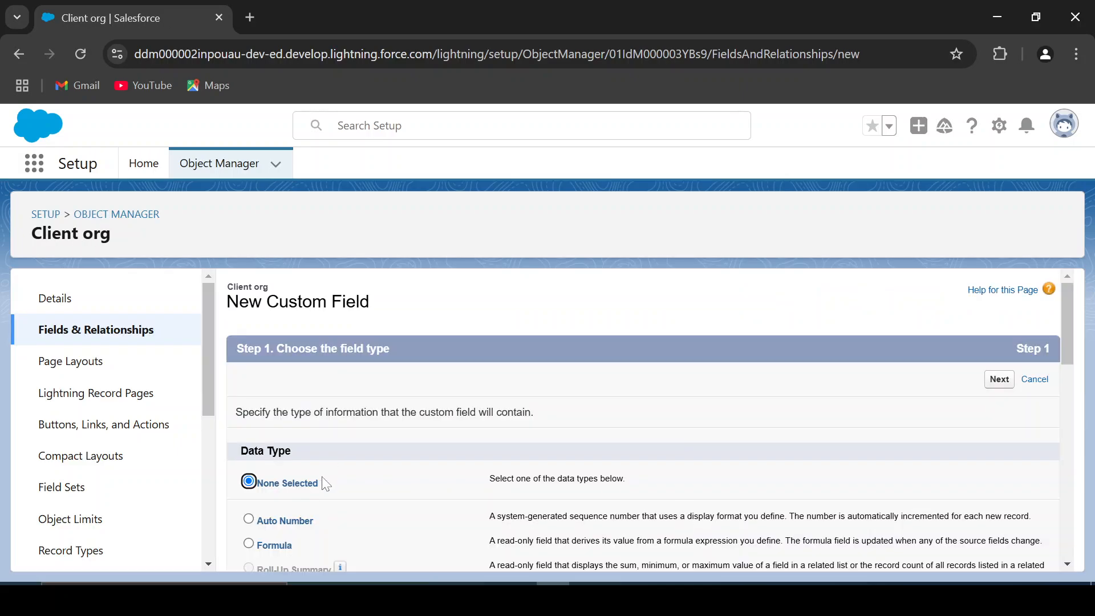
- Look through the available custom field data types and their descriptions, from Auto Number to URL
scroll(325, 485, down, 2)
scroll(325, 485, down, 1)
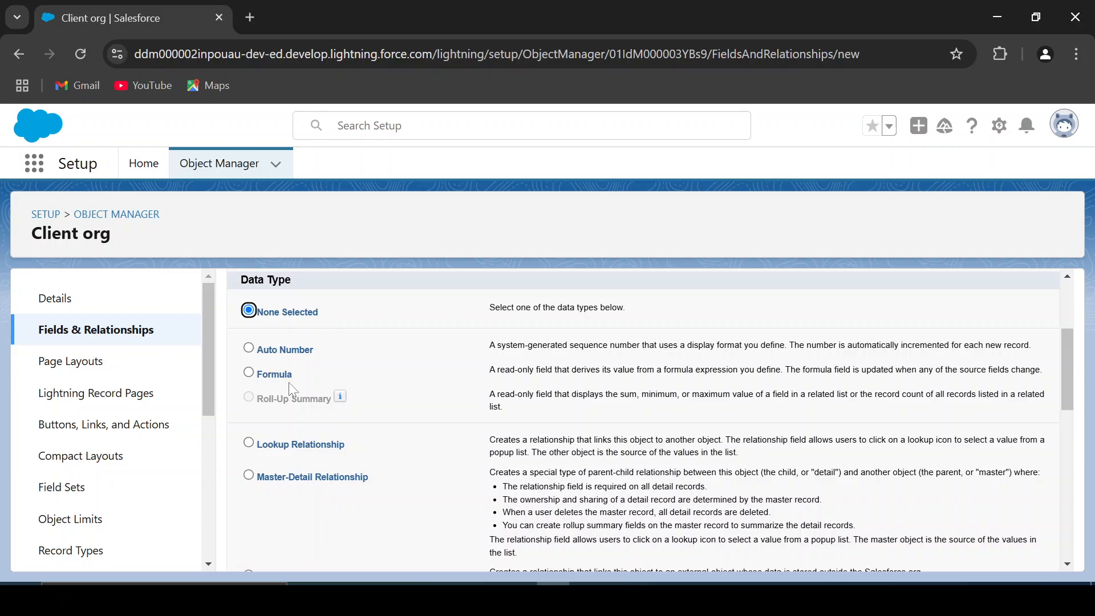
scroll(356, 484, down, 2)
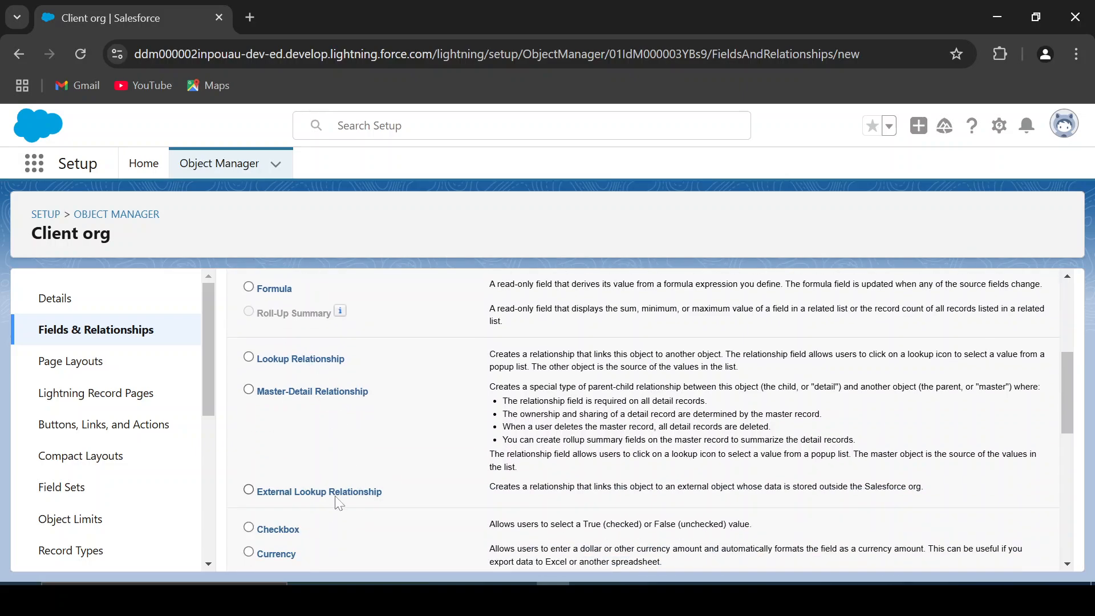
scroll(384, 471, down, 4)
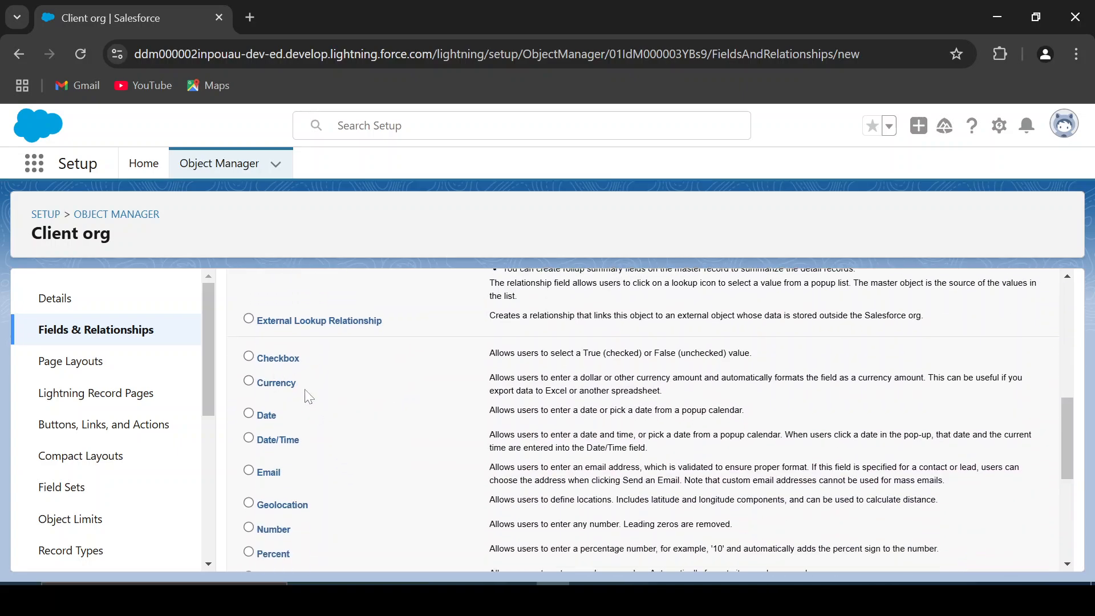
scroll(279, 425, down, 2)
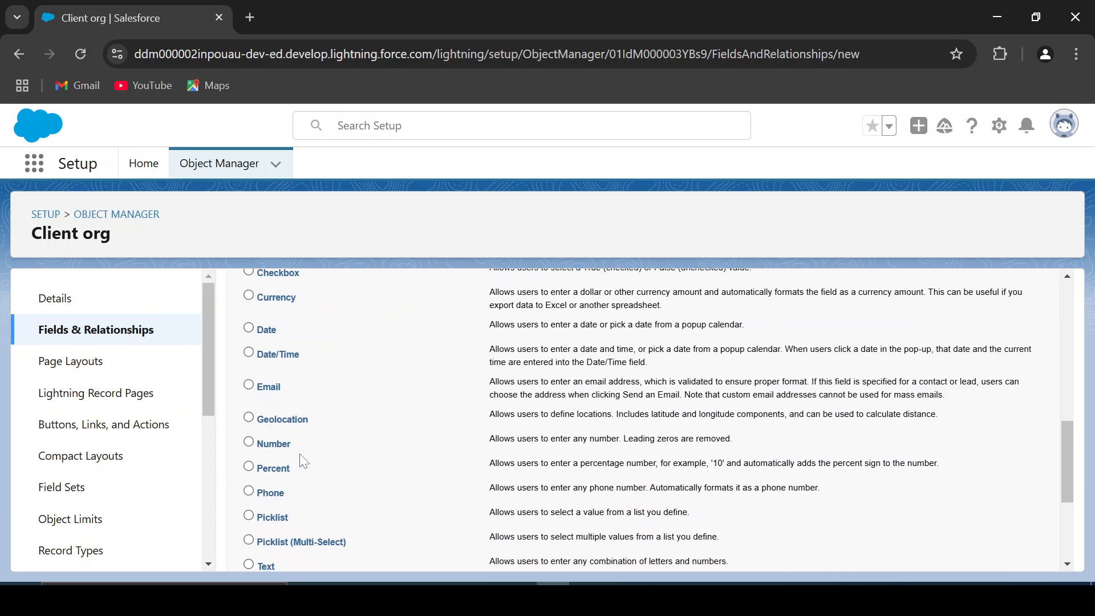
scroll(308, 499, down, 2)
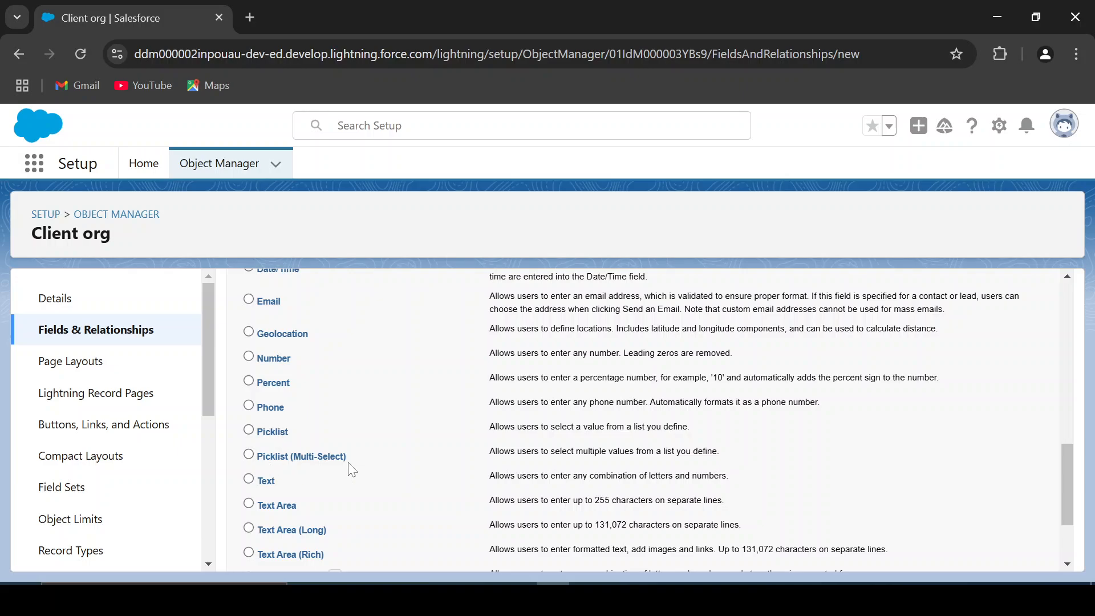
scroll(300, 501, down, 2)
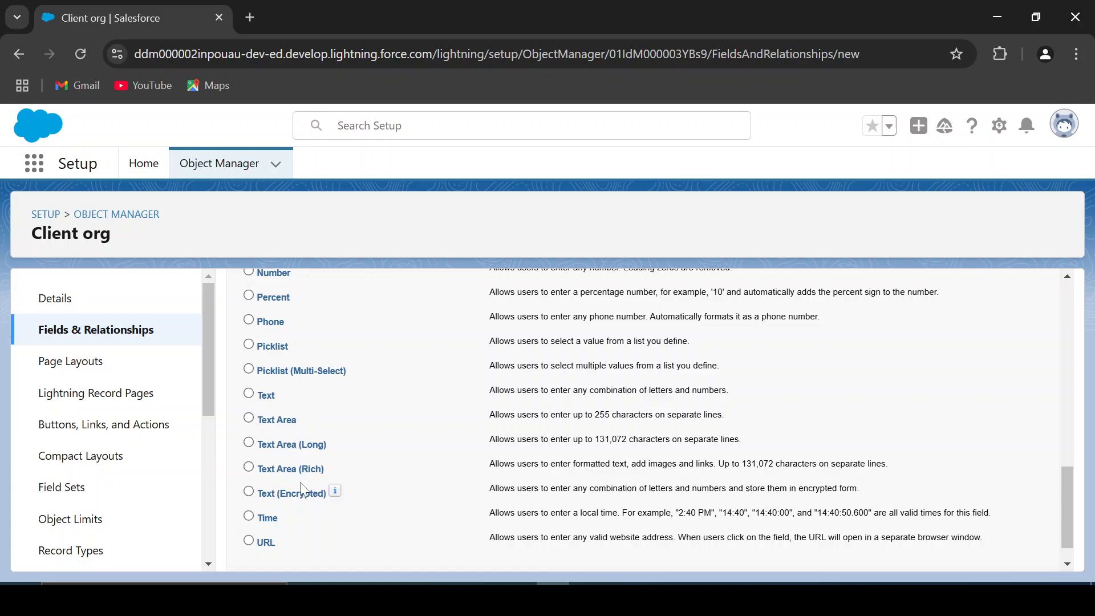
scroll(285, 516, down, 1)
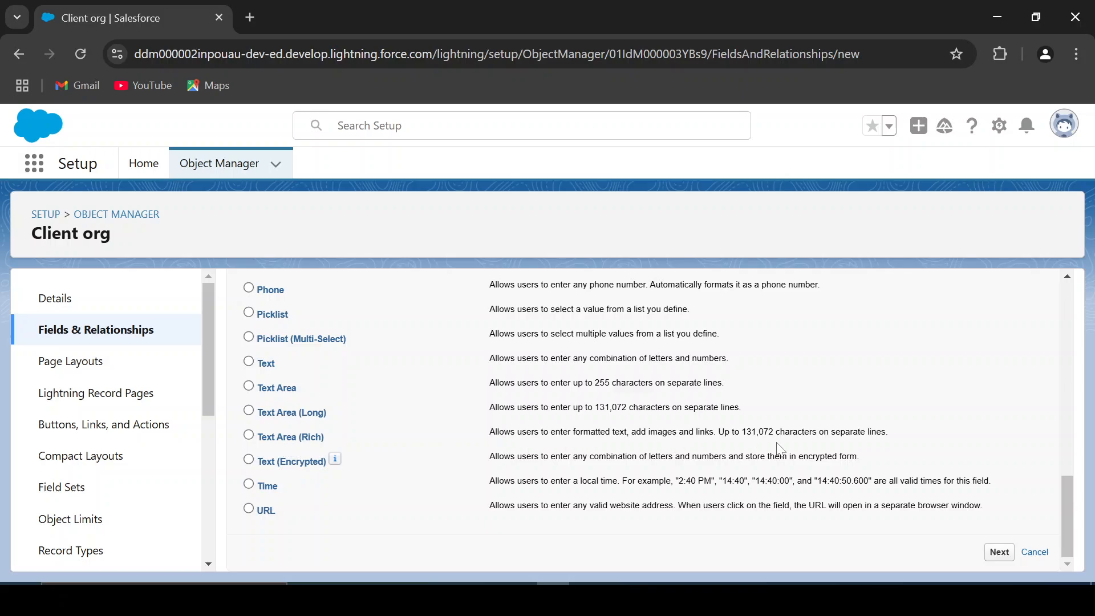
scroll(374, 504, up, 3)
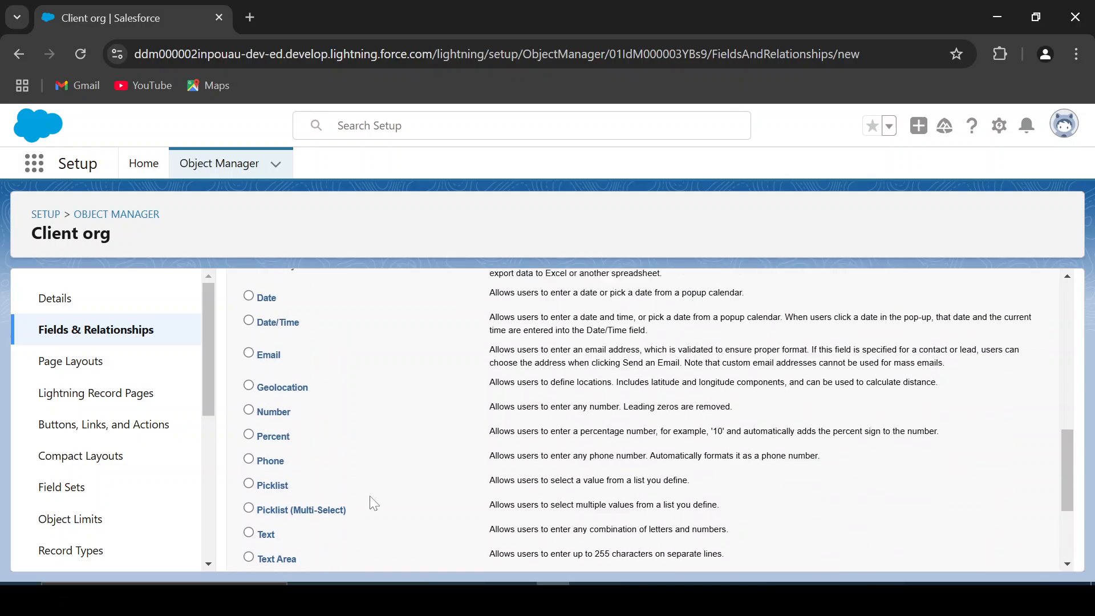
scroll(374, 503, up, 3)
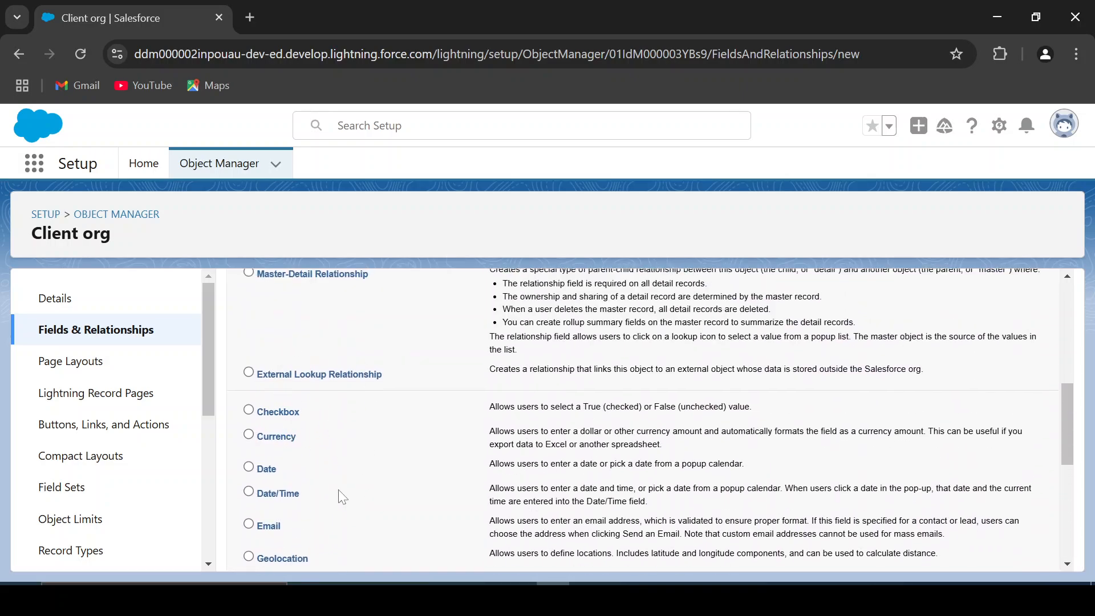
- Choose Date as the data type of the new field and continue to its details
scroll(338, 496, up, 5)
scroll(371, 497, down, 6)
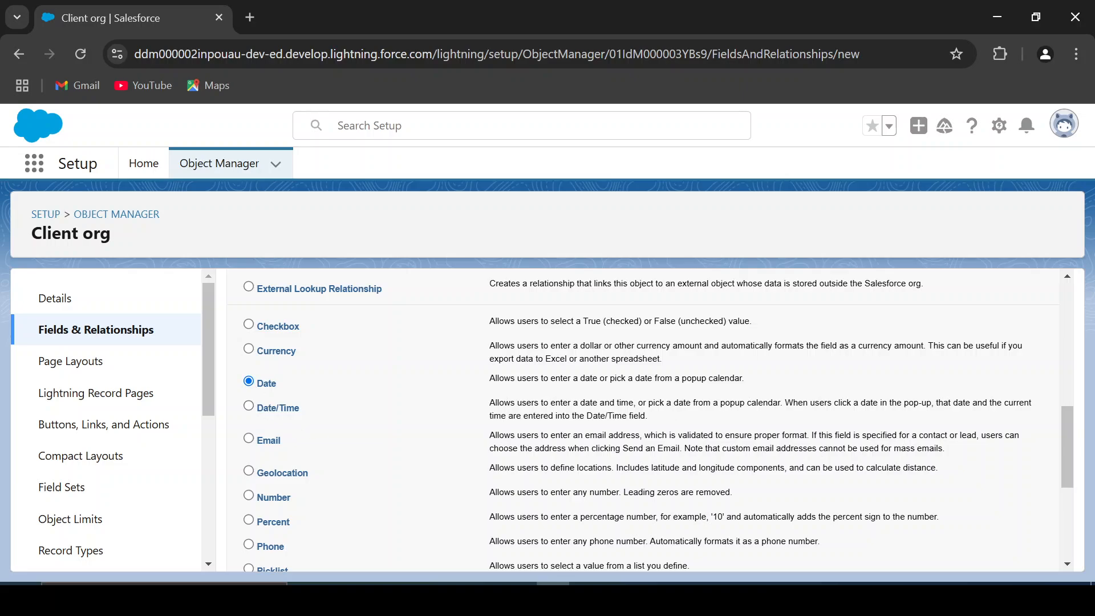
scroll(822, 450, up, 7)
click(1000, 380)
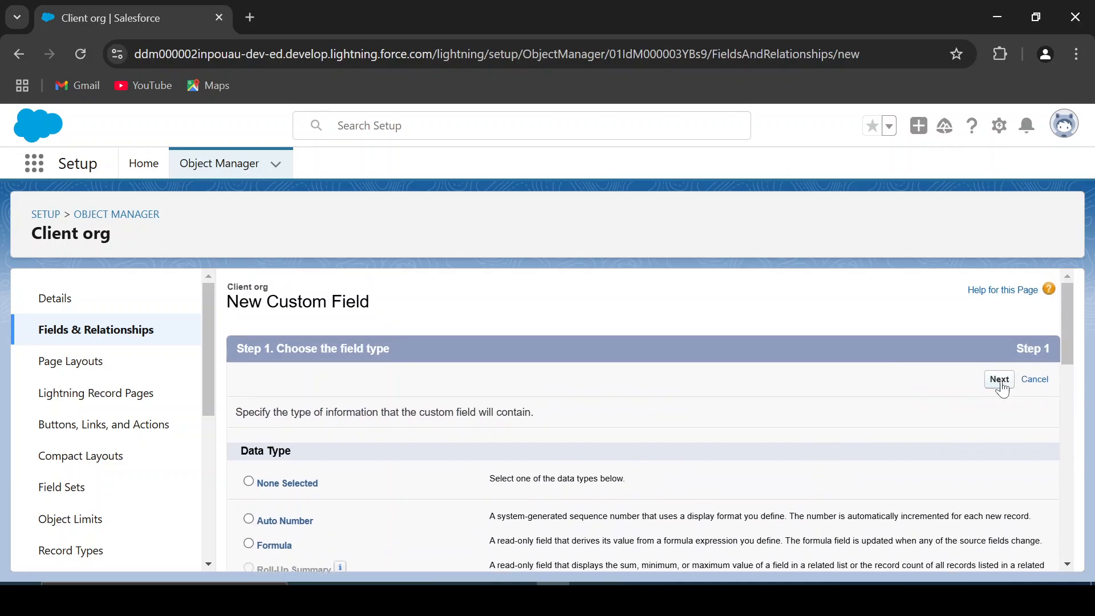
- Label the new date field "Contract Sign Date" and let the field name fill in from the label
scroll(462, 296, down, 2)
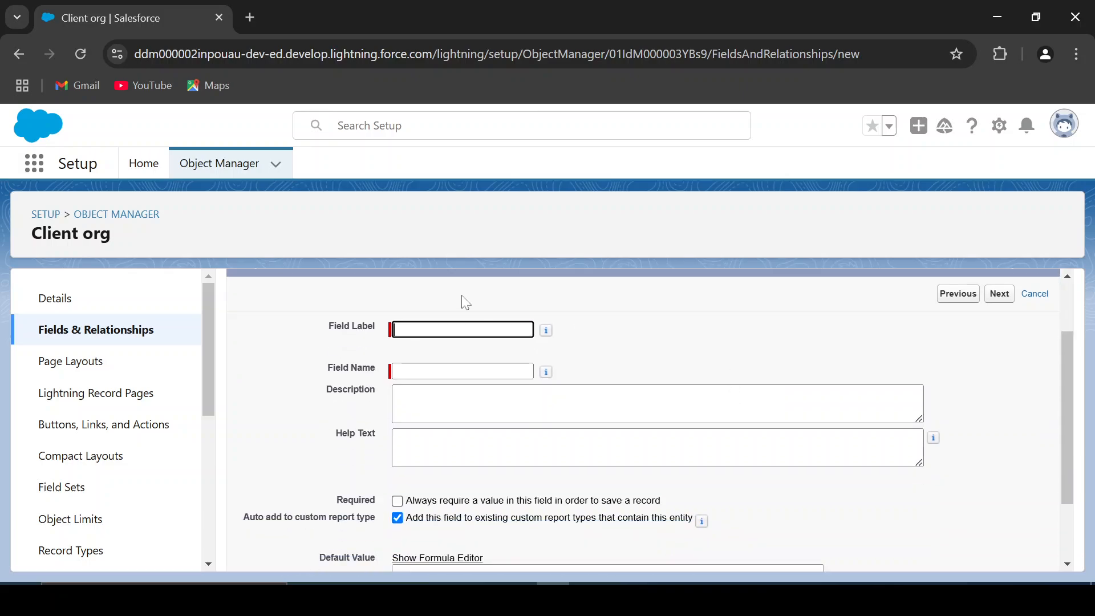
click(462, 329)
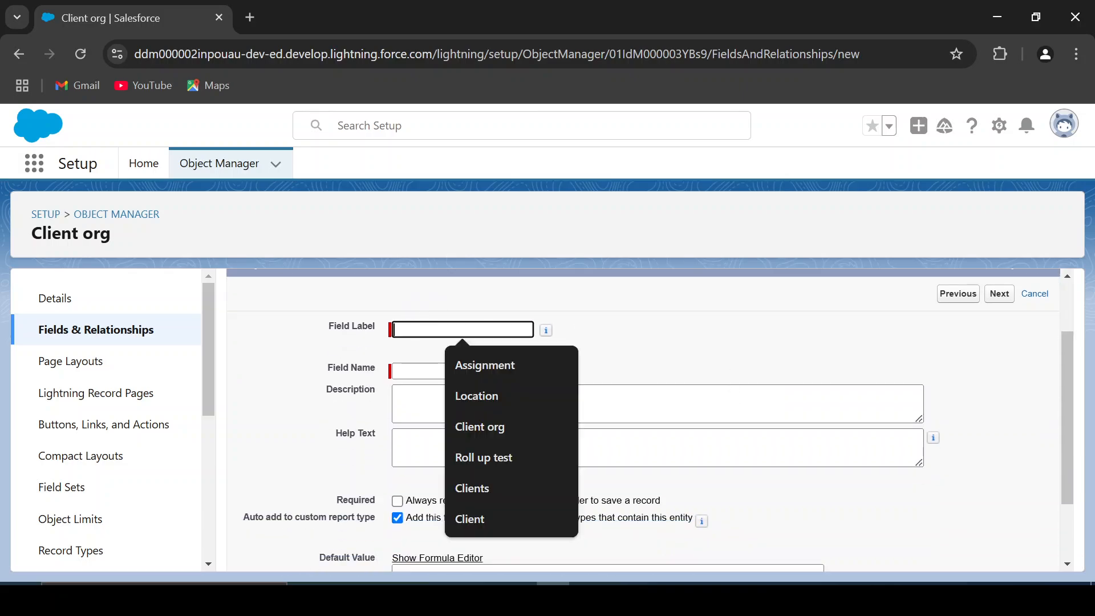
click(675, 348)
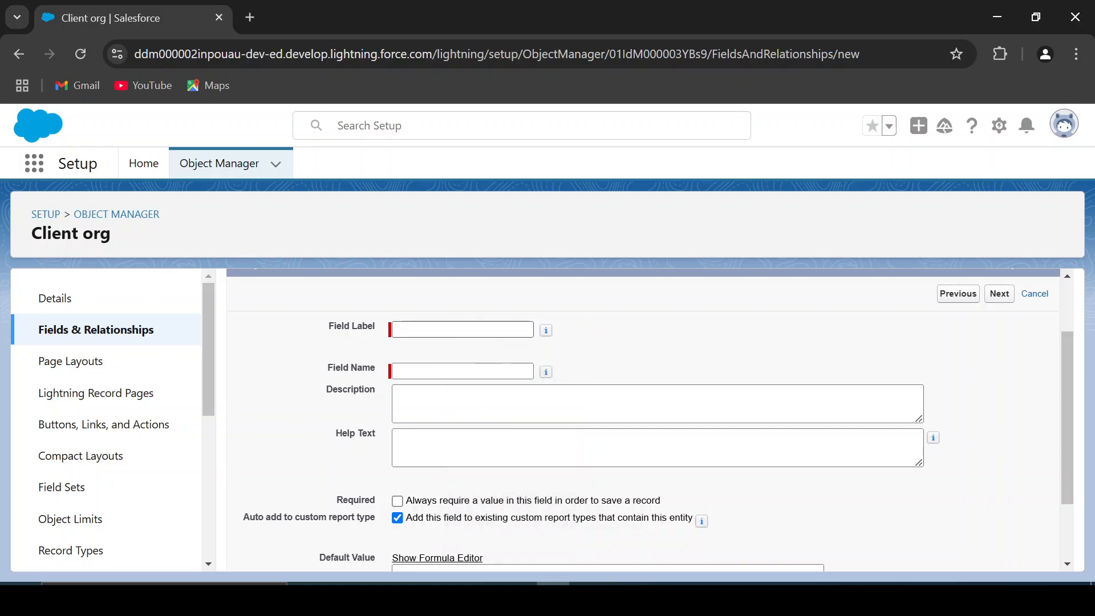
click(462, 330)
text(Contract Sign Date)
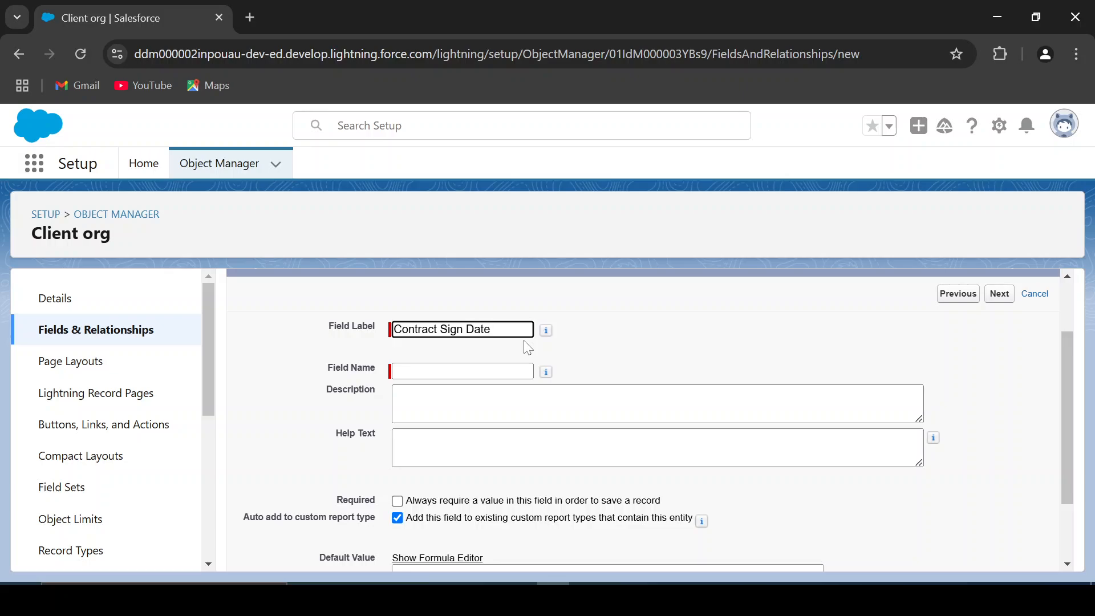
click(614, 346)
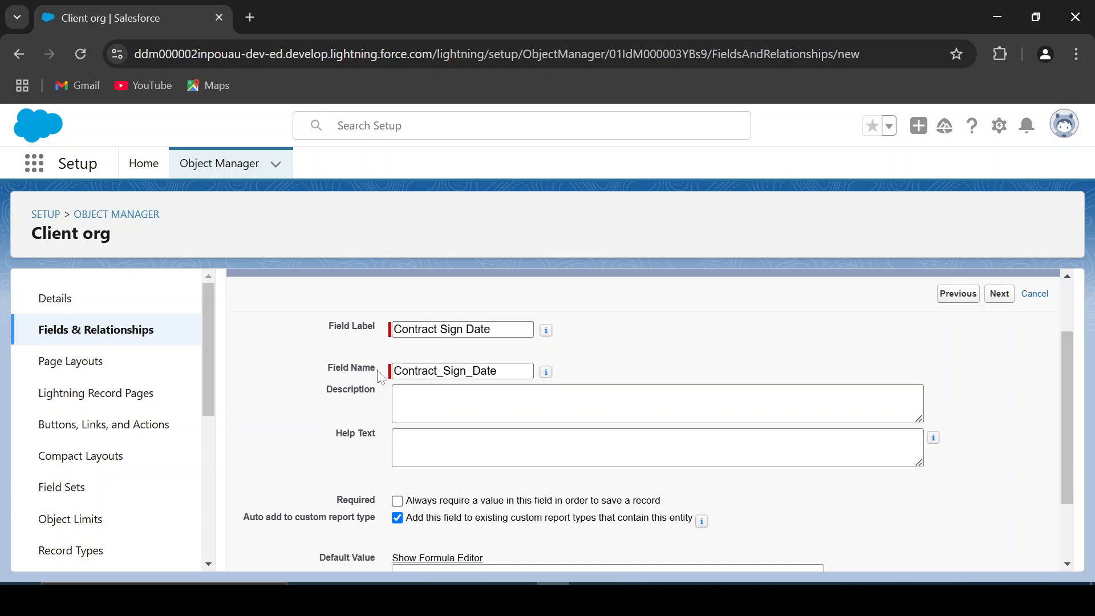
- Make the Contract Sign Date field always require a value to save a record, leaving description and help text empty
mouse_move(546, 374)
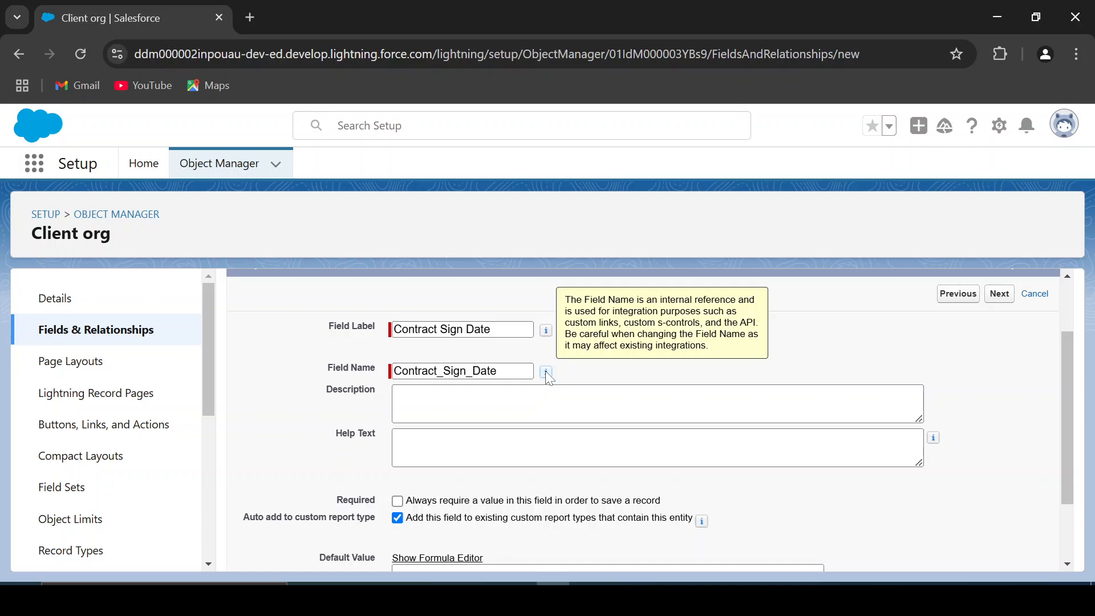
scroll(625, 374, down, 3)
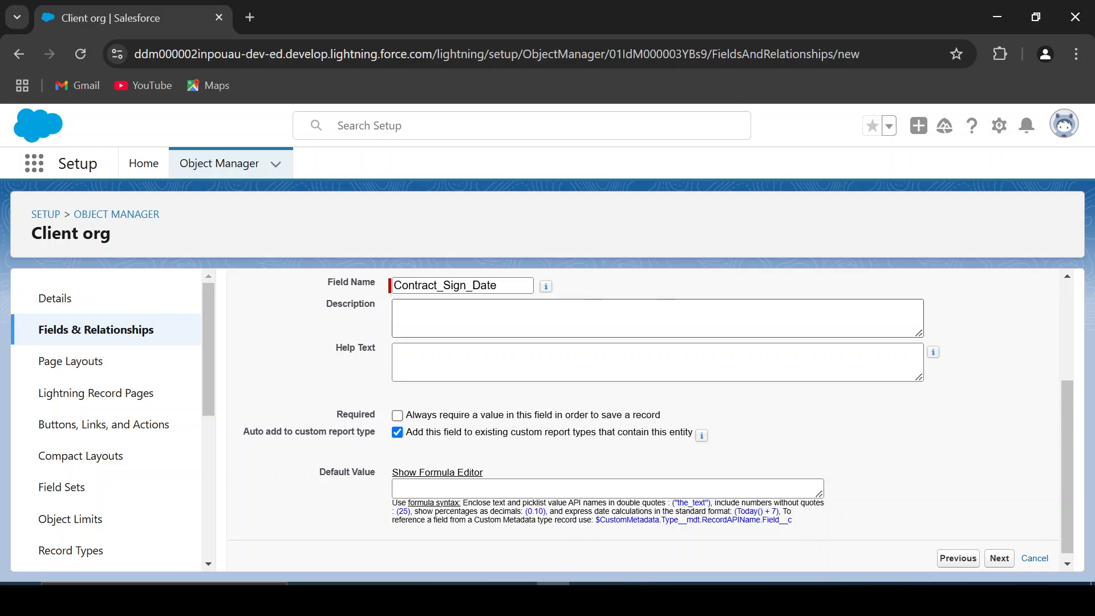
click(404, 313)
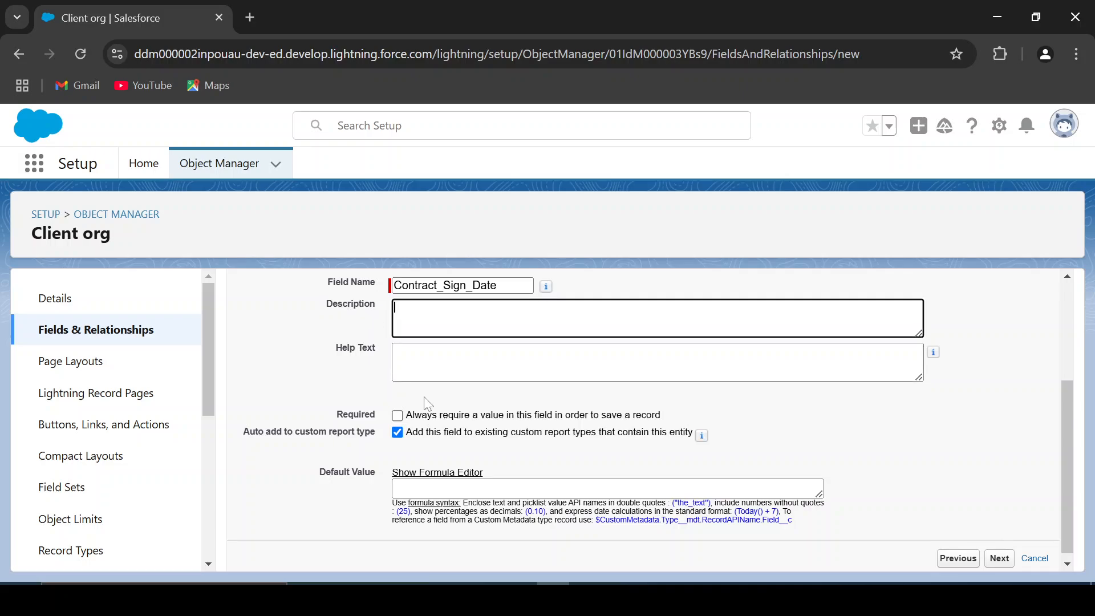
mouse_move(935, 354)
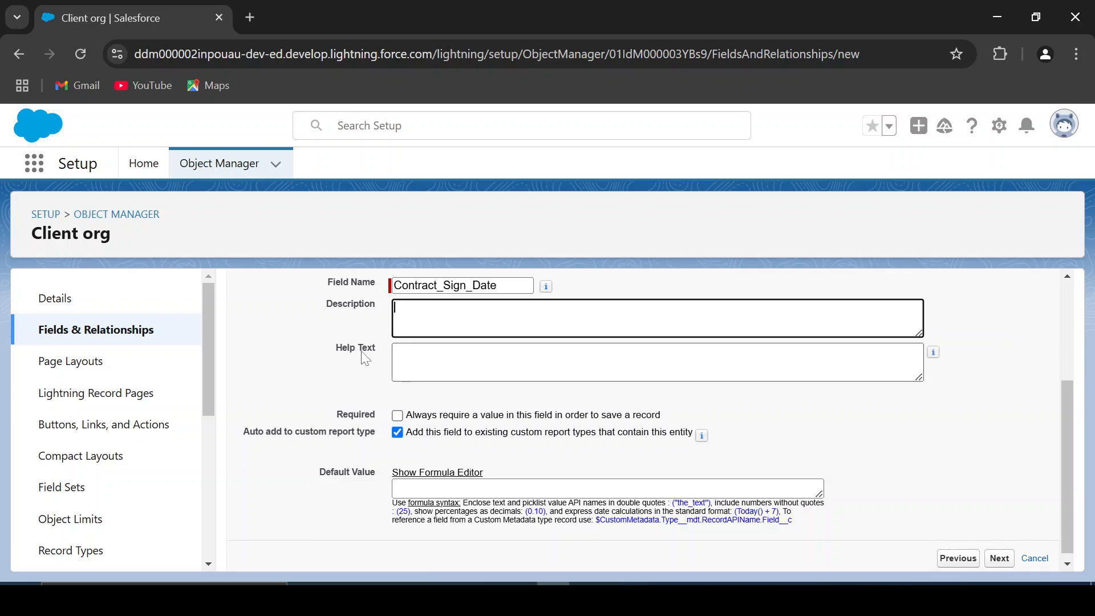
click(404, 361)
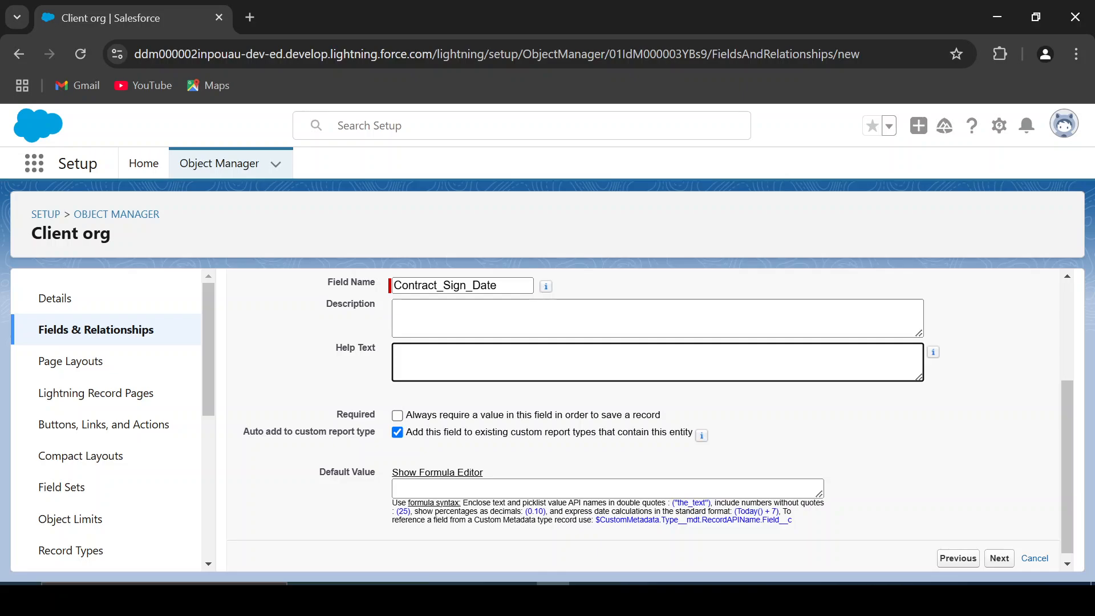
scroll(542, 464, down, 1)
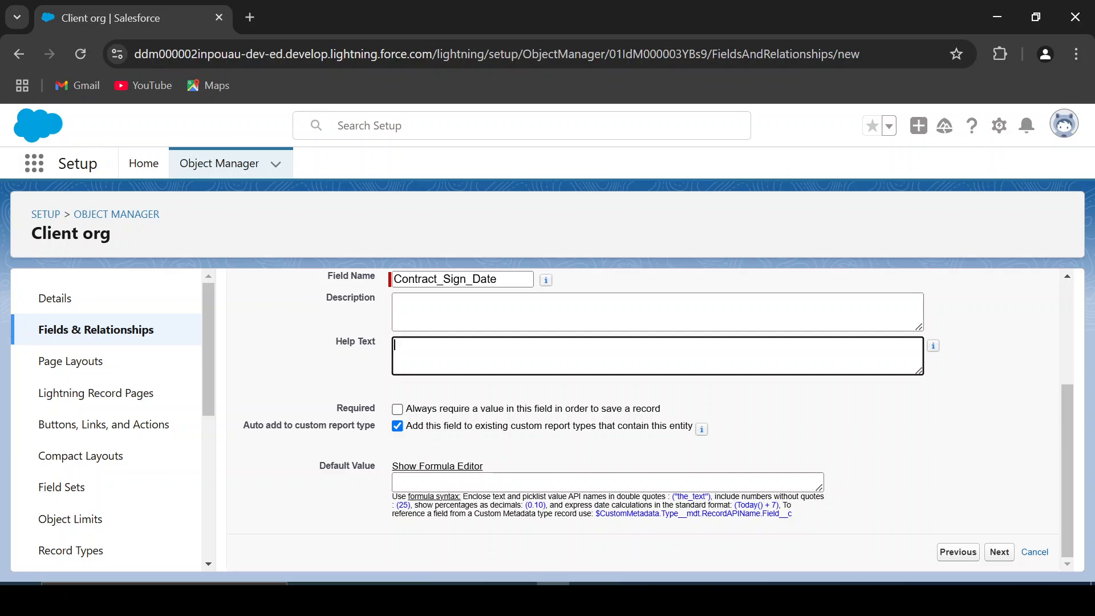
click(397, 409)
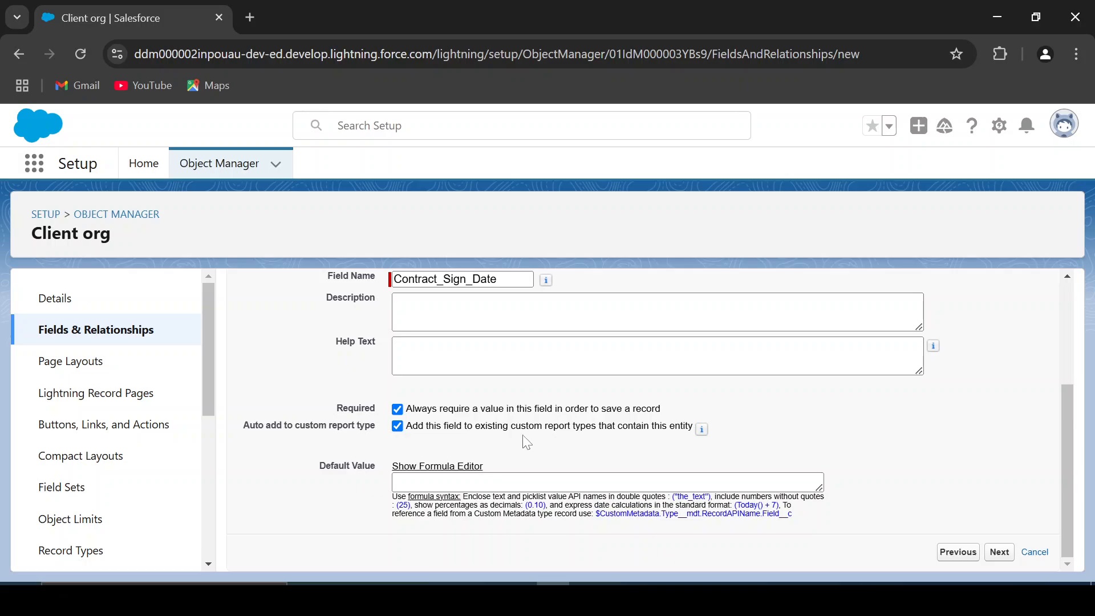
- Keep the field added to existing custom report types, without a default value, and continue to field-level security
click(398, 427)
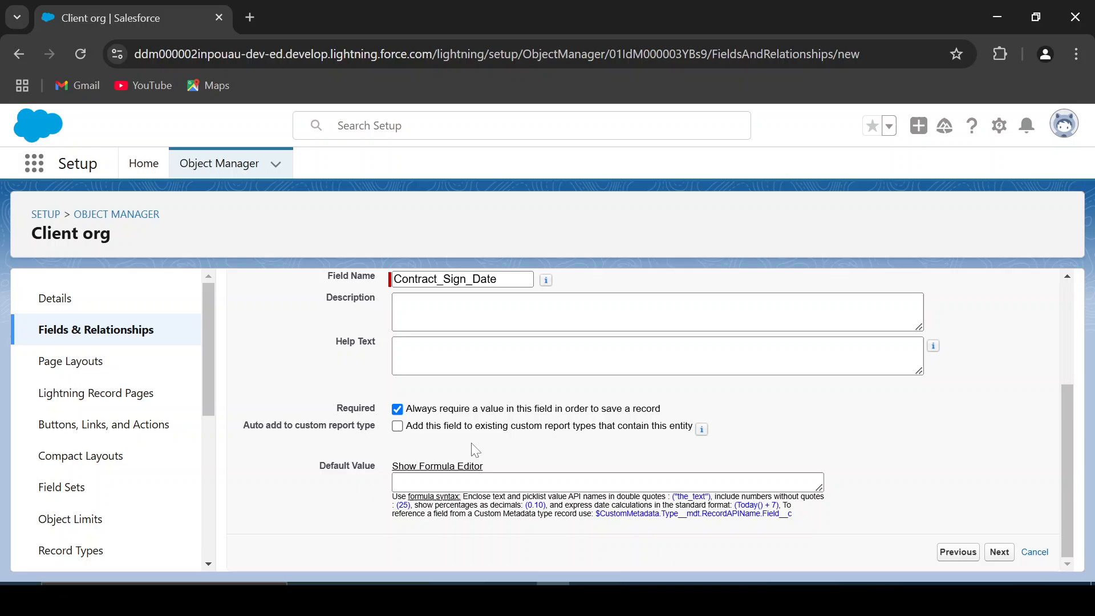
click(398, 427)
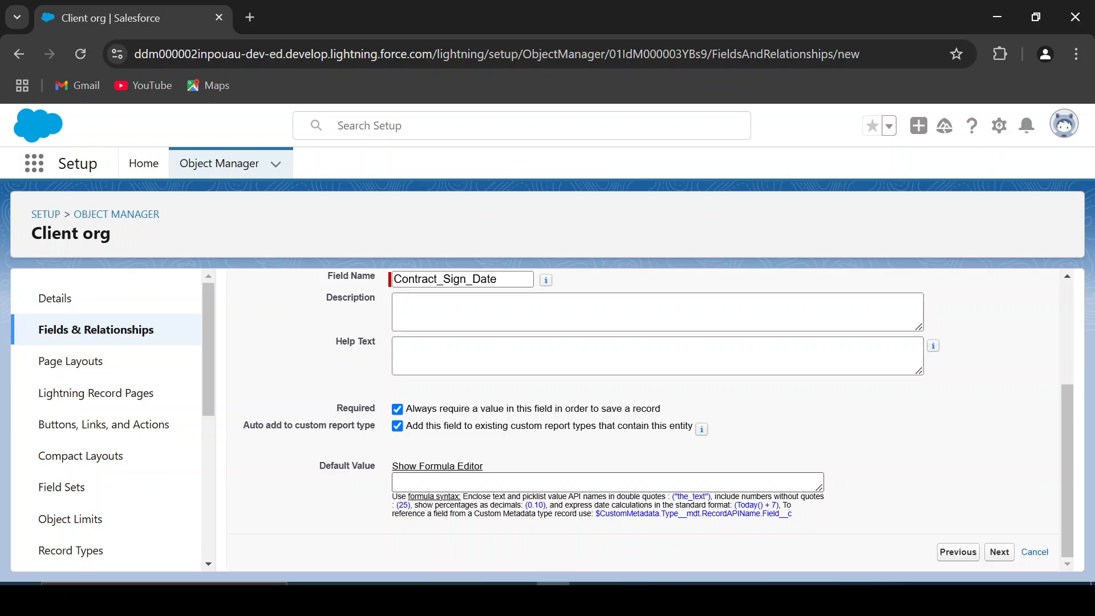
click(457, 483)
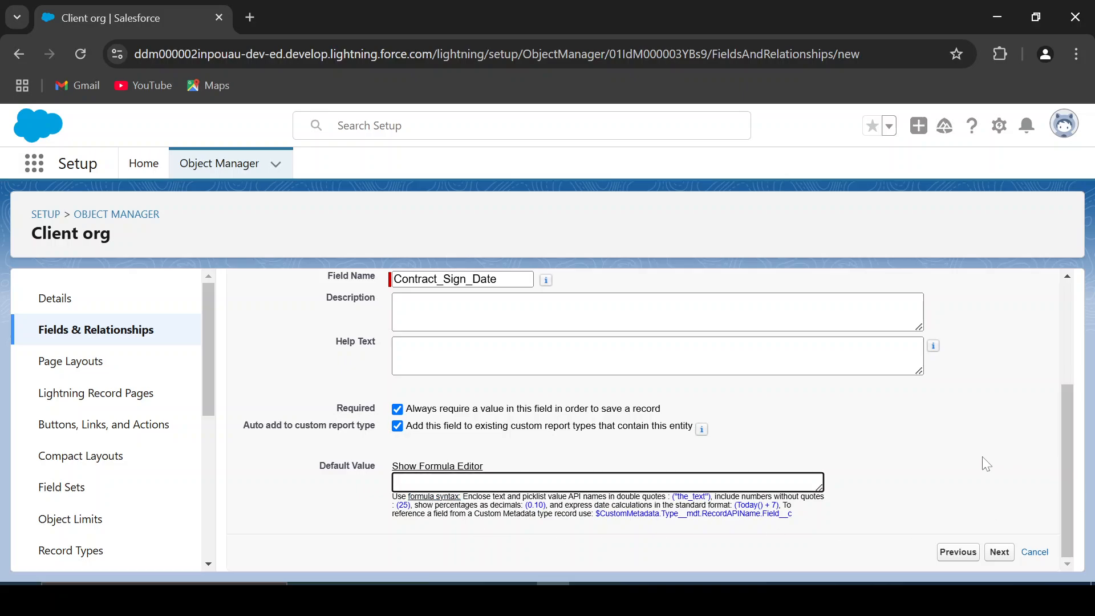
click(992, 556)
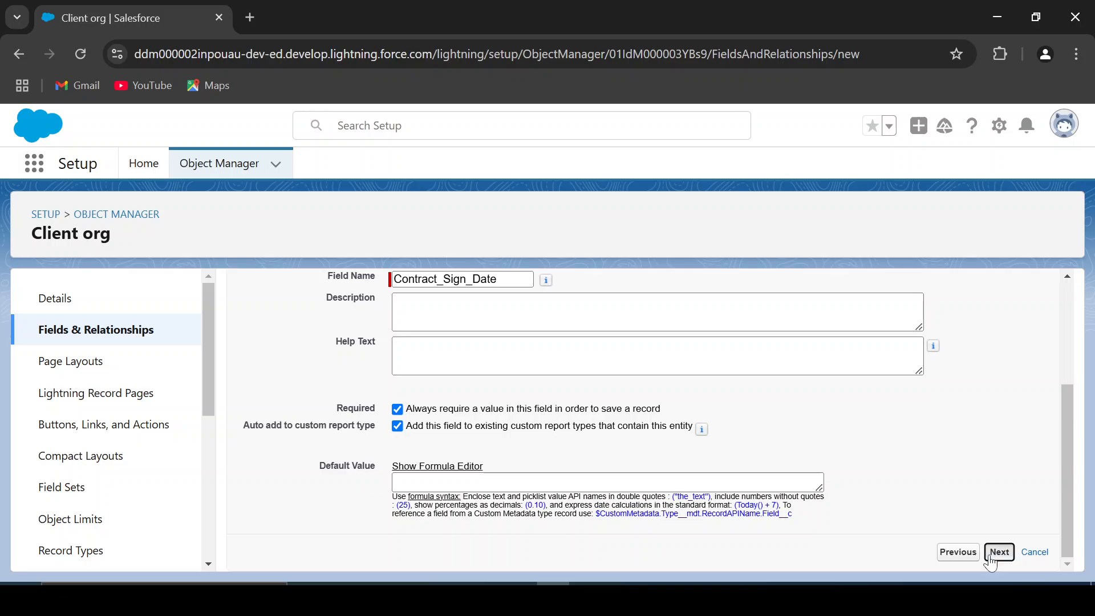
- Review the Contract Sign Date field's profile visibility, keep it as set, and save the field on the Client org Layout
scroll(569, 500, down, 5)
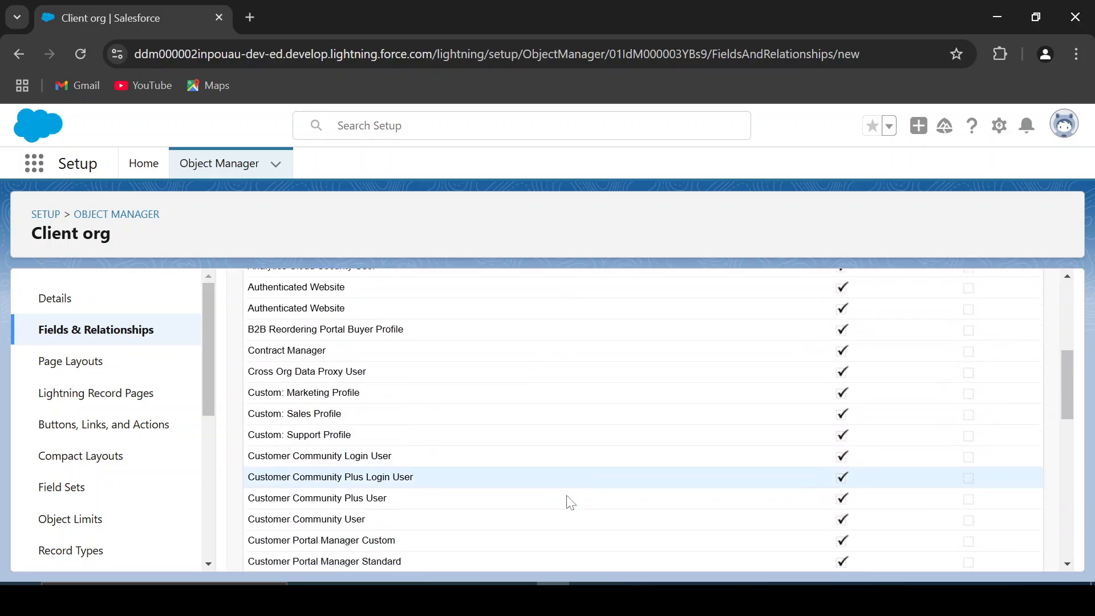
scroll(569, 502, down, 10)
scroll(567, 501, up, 15)
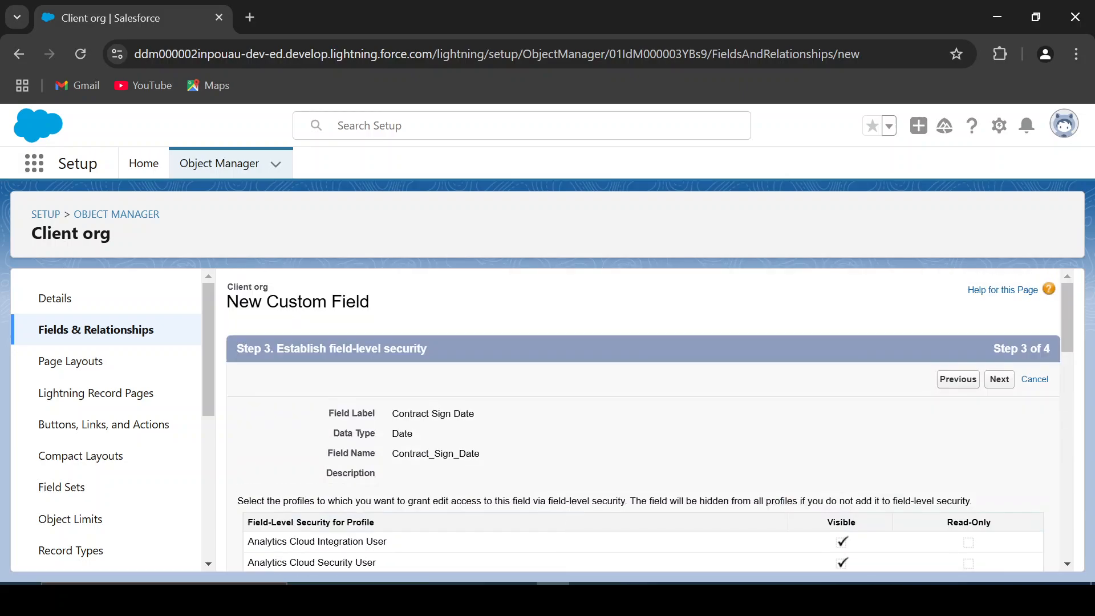
scroll(399, 506, down, 3)
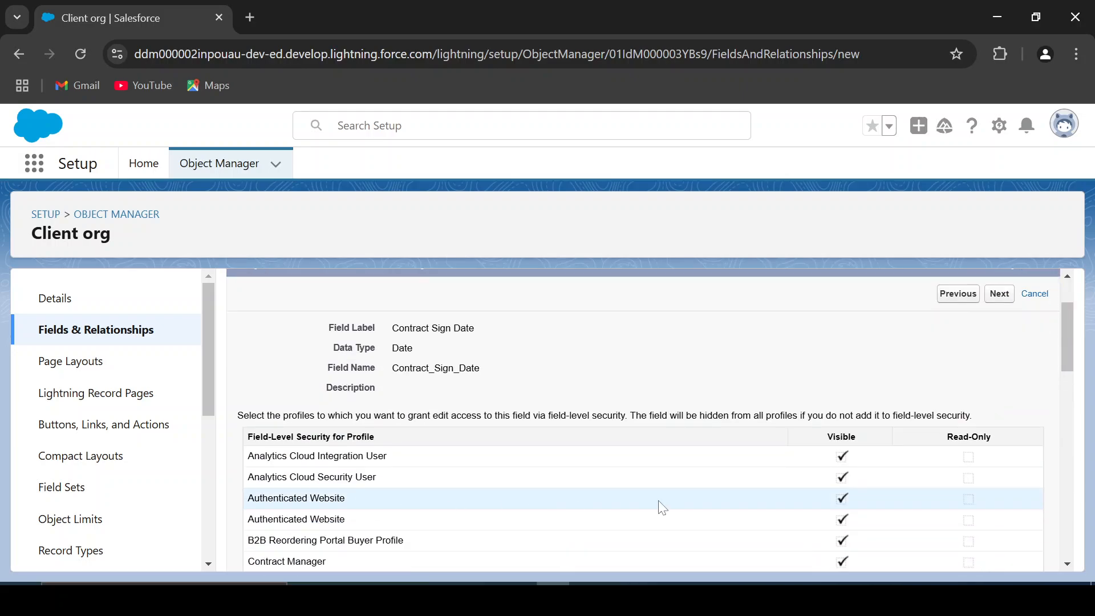
scroll(660, 506, down, 8)
scroll(895, 502, down, 10)
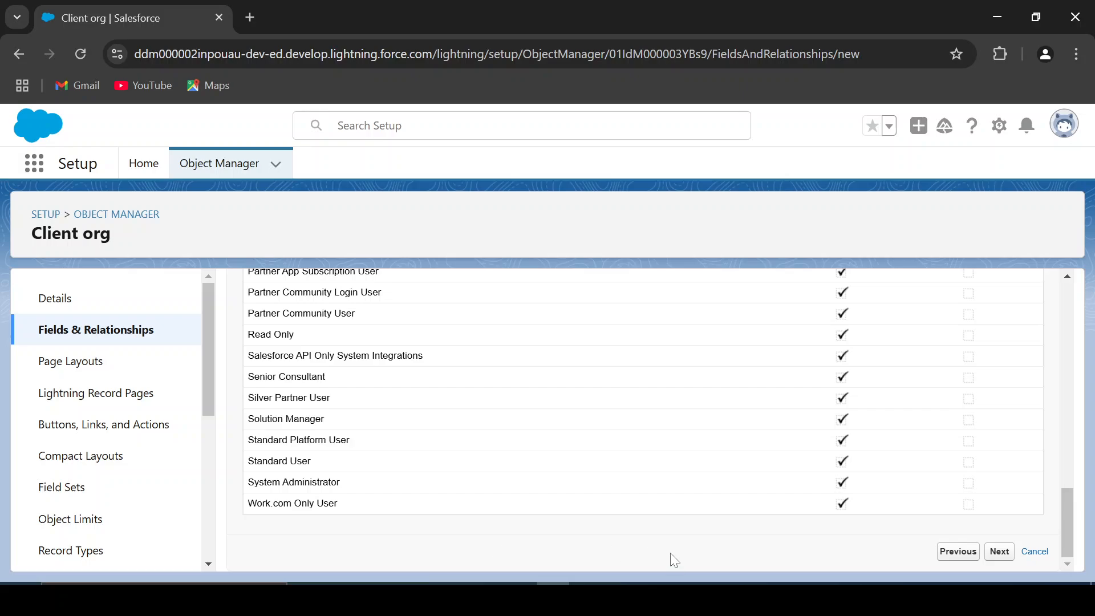
click(1001, 552)
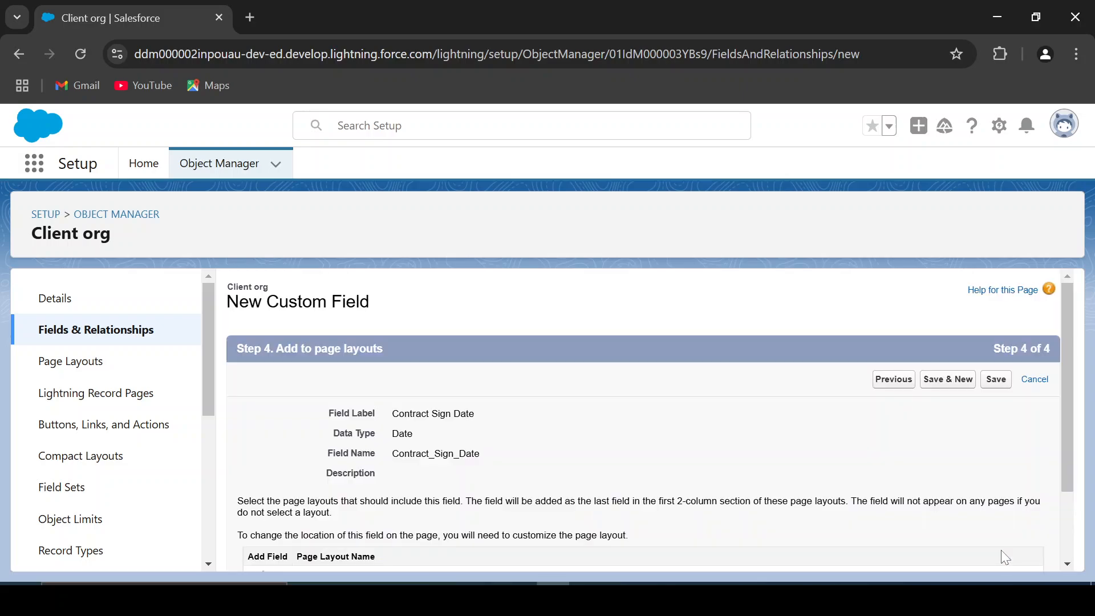
scroll(1003, 552, down, 2)
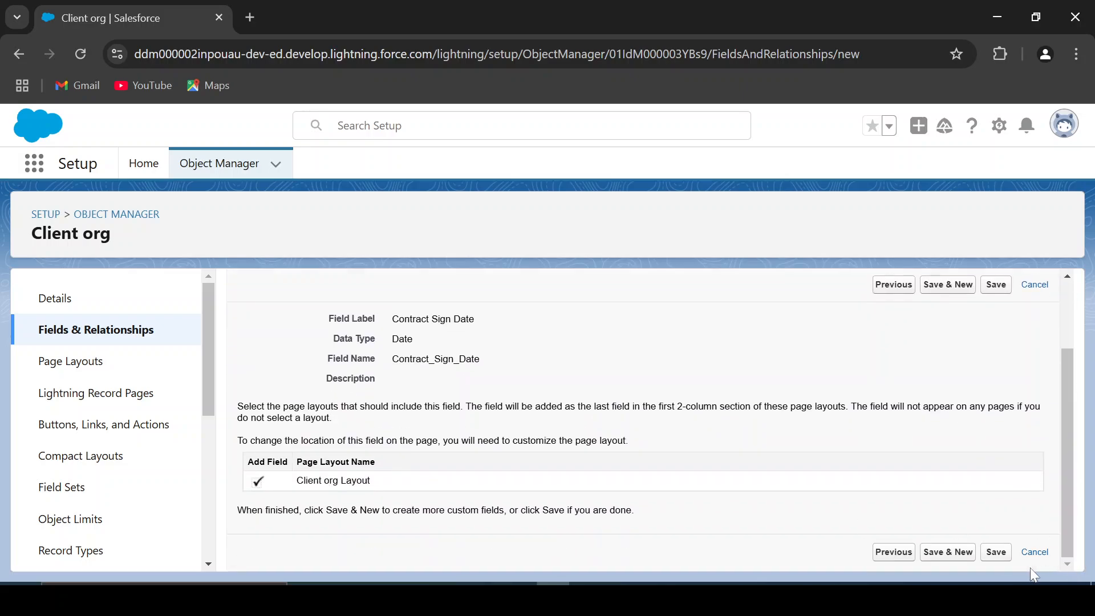
click(996, 552)
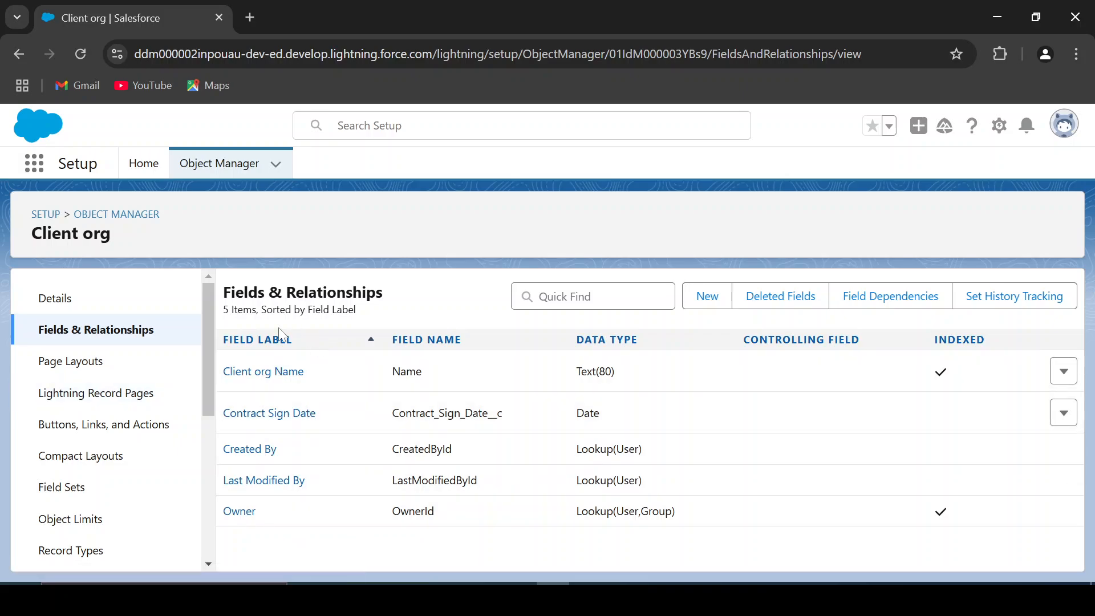
- Start another custom field on Client org with the Picklist data type and continue to its details
click(707, 296)
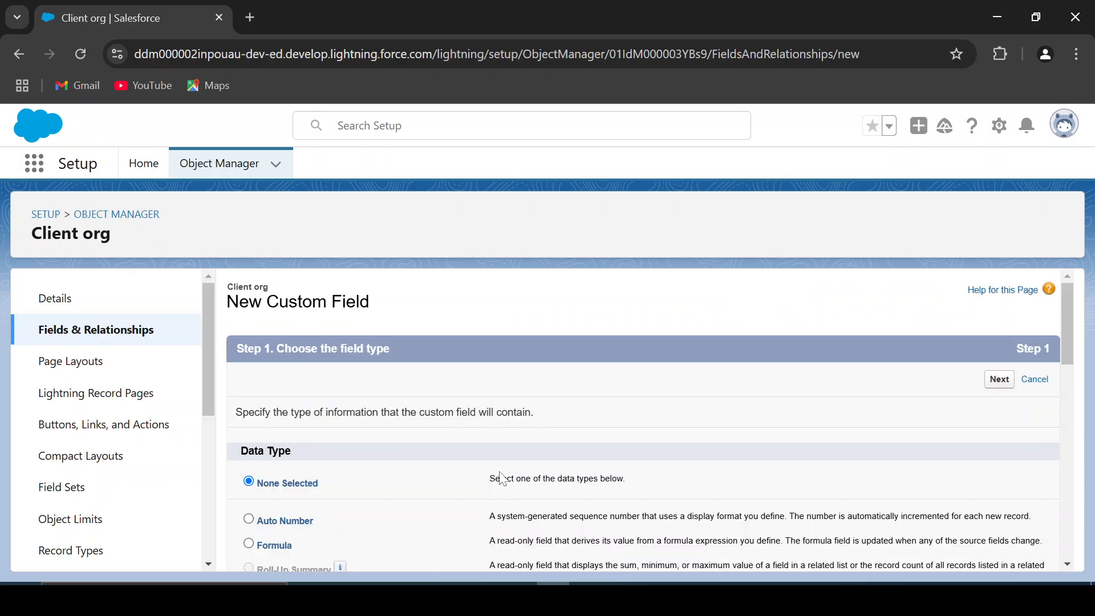
scroll(436, 504, down, 5)
scroll(435, 504, down, 6)
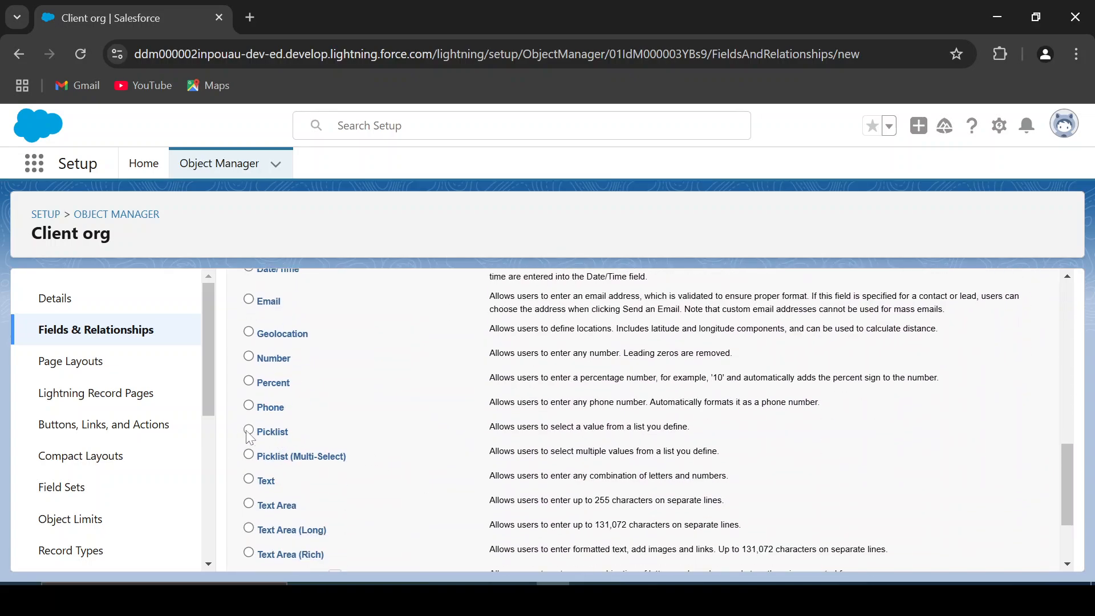
click(248, 430)
scroll(721, 425, down, 2)
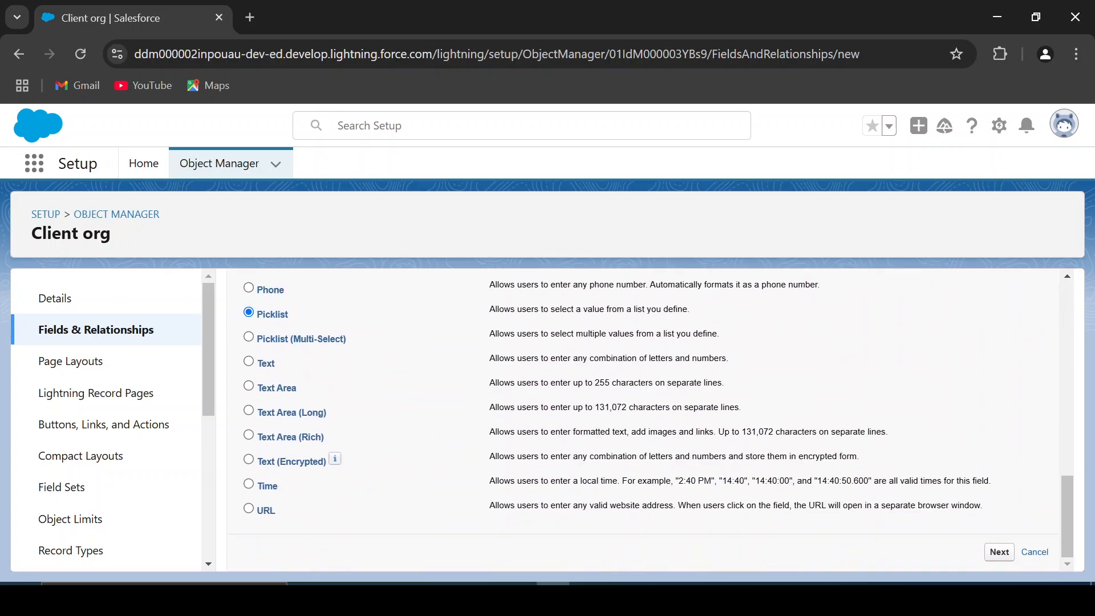
click(1000, 553)
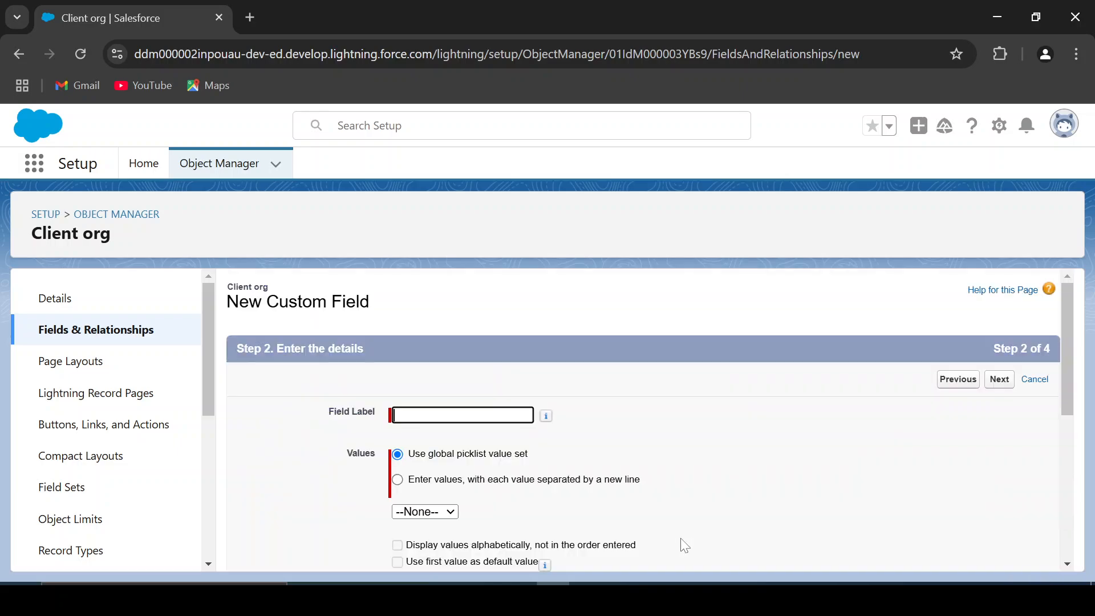
- Label the picklist field "Location" and let the field name fill in from the label
click(462, 416)
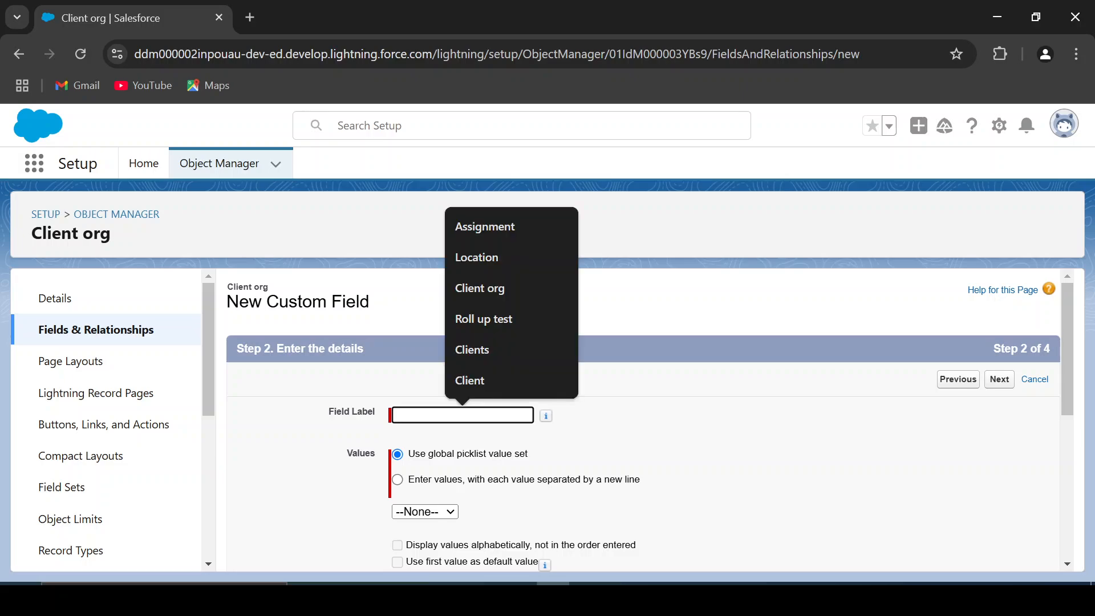
text(Location)
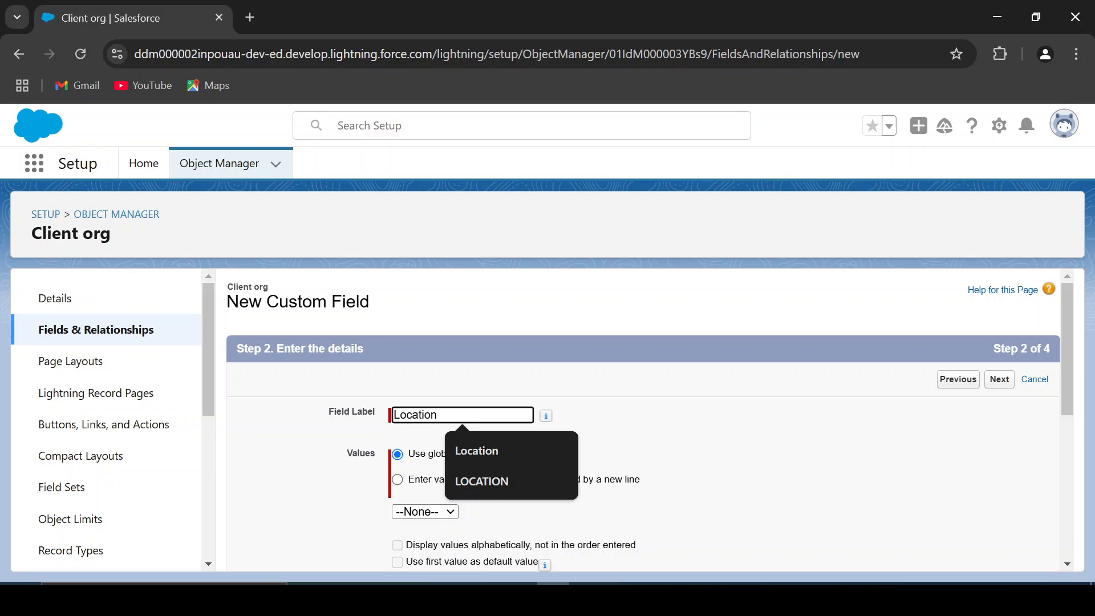
click(733, 438)
scroll(557, 513, down, 1)
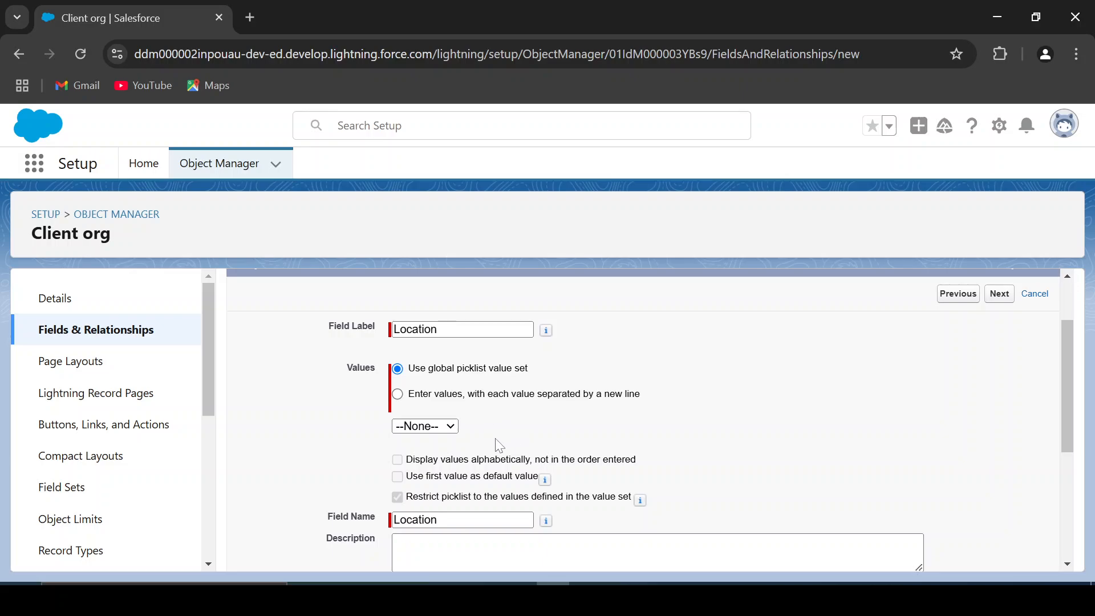
- Define the picklist's own values instead of a global value set: Chennai, Bangalore and Mumbai, each on its own line
scroll(497, 442, up, 2)
scroll(499, 445, down, 2)
click(398, 394)
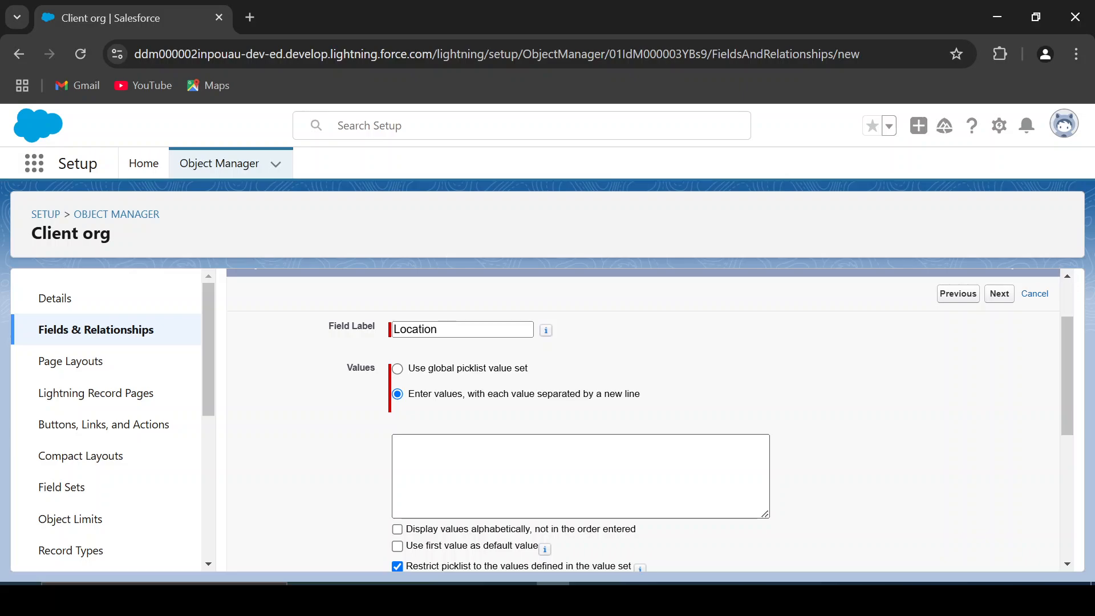
click(502, 465)
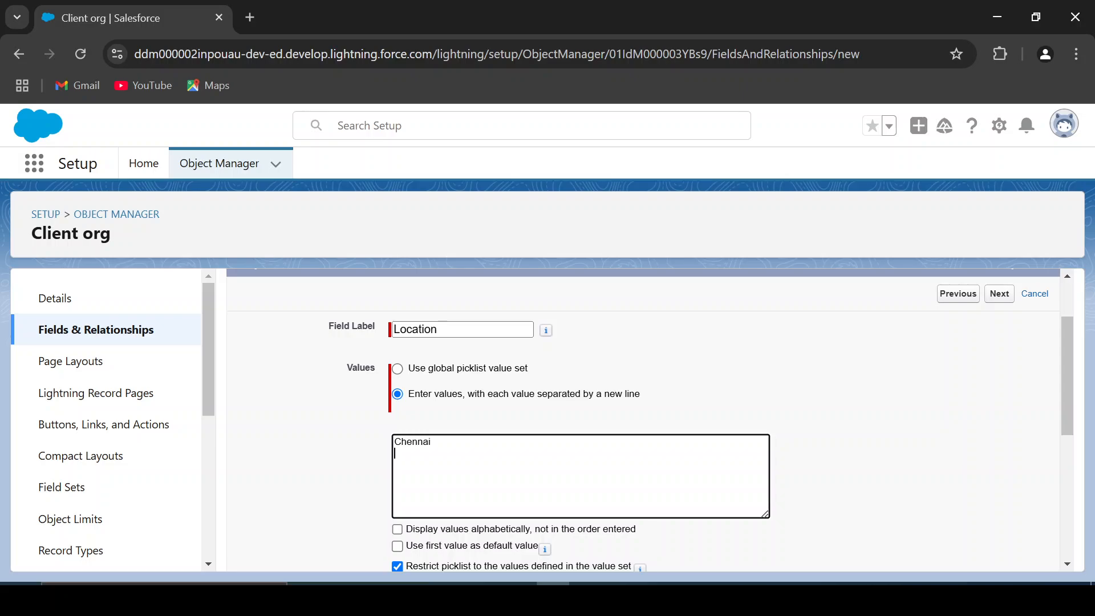
text(Bangalore)
click(885, 504)
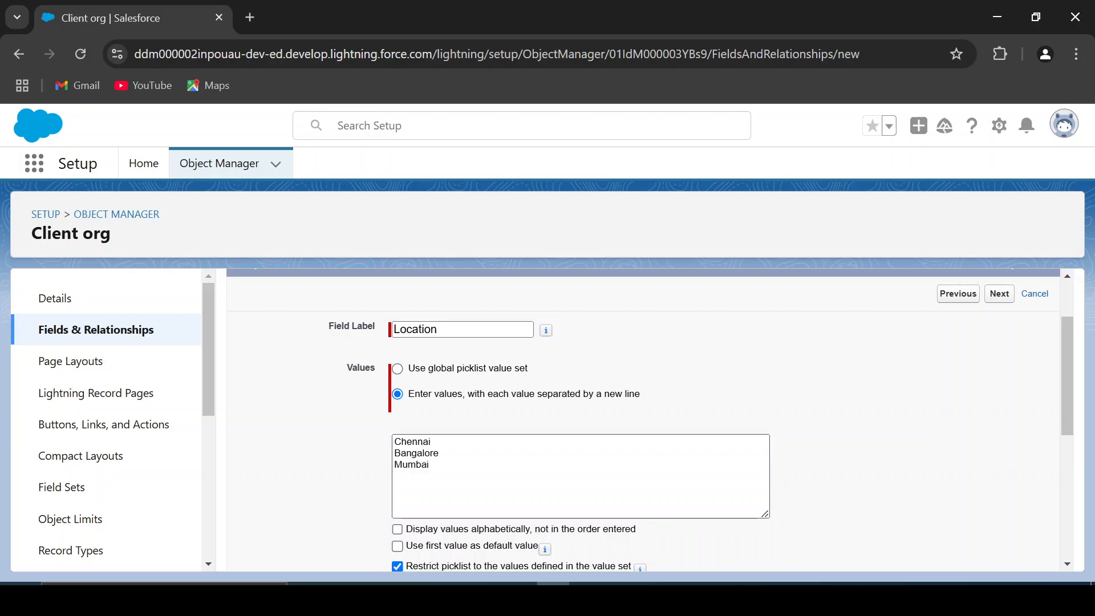
- Display the Location values alphabetically and use the first value as default, keeping the picklist restricted to the defined values
scroll(697, 450, down, 2)
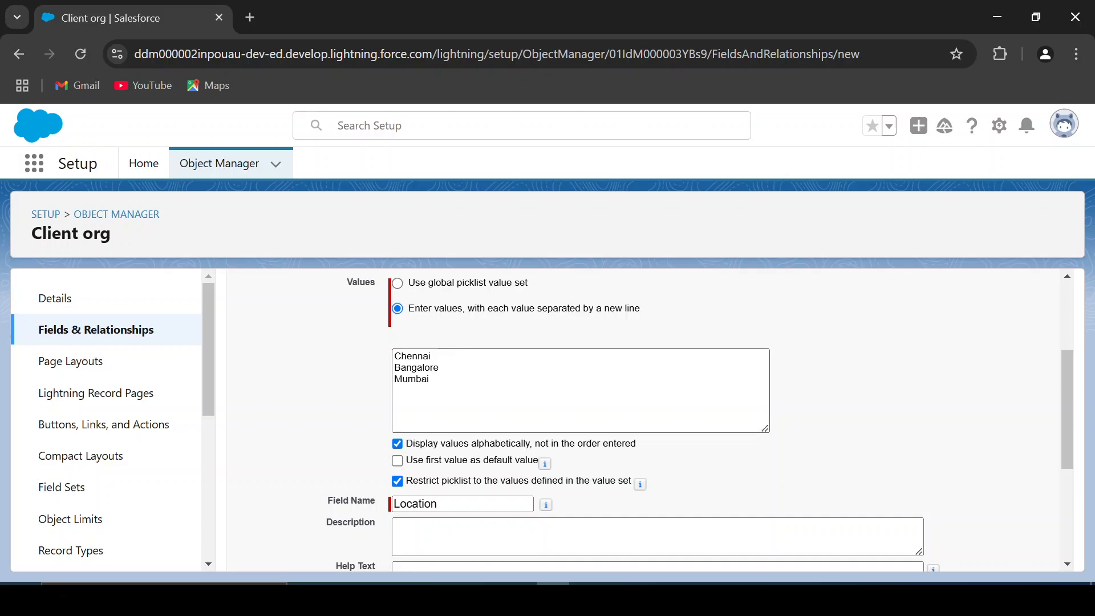
double_click(413, 357)
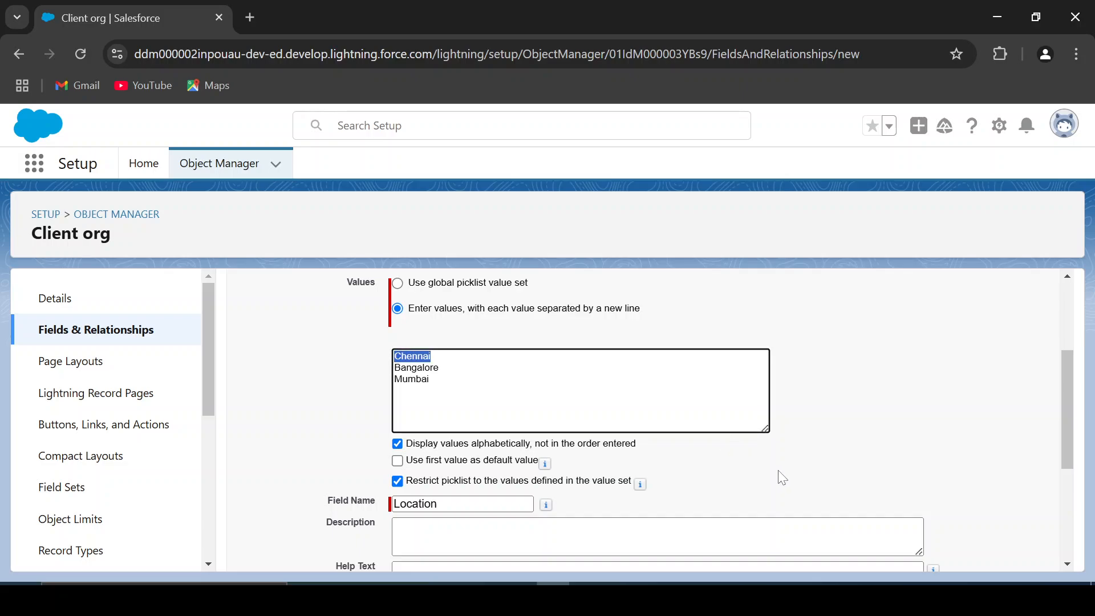
click(743, 468)
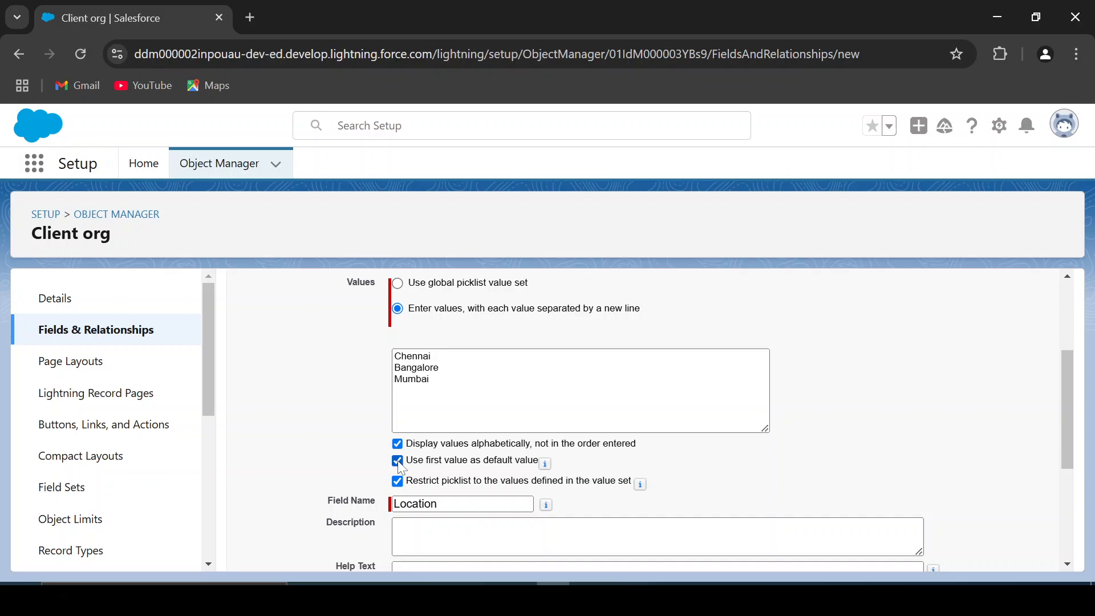
scroll(509, 489, down, 2)
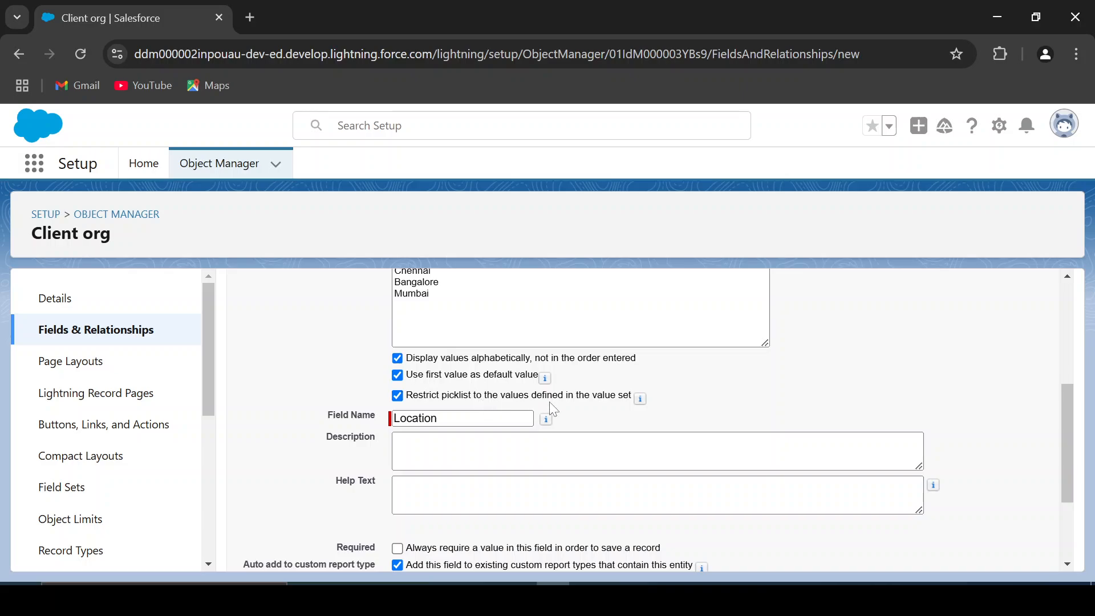
scroll(679, 425, up, 1)
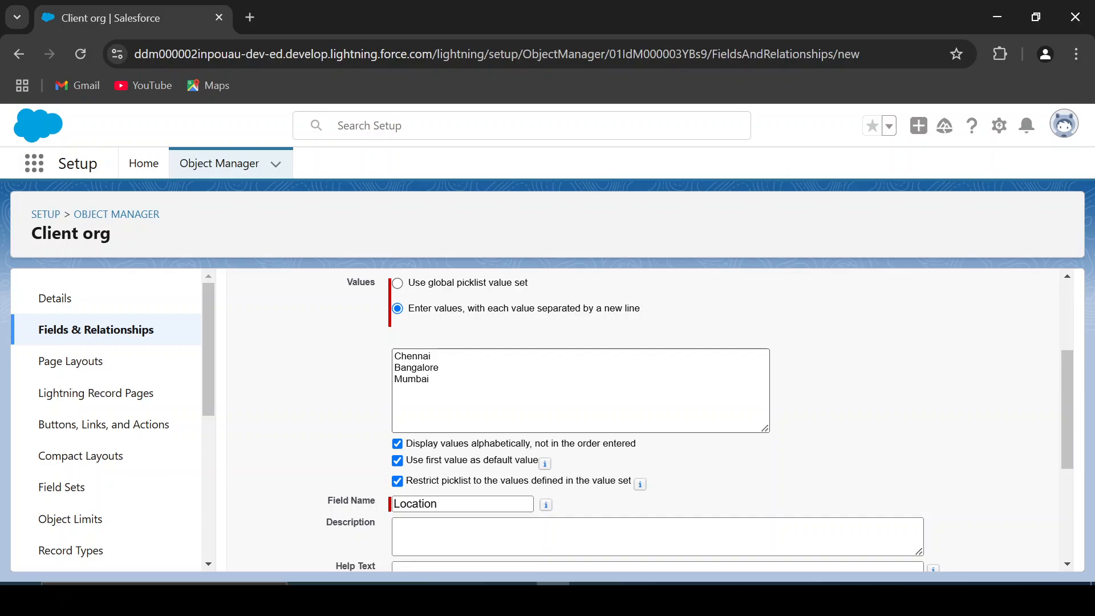
drag(429, 379, 394, 355)
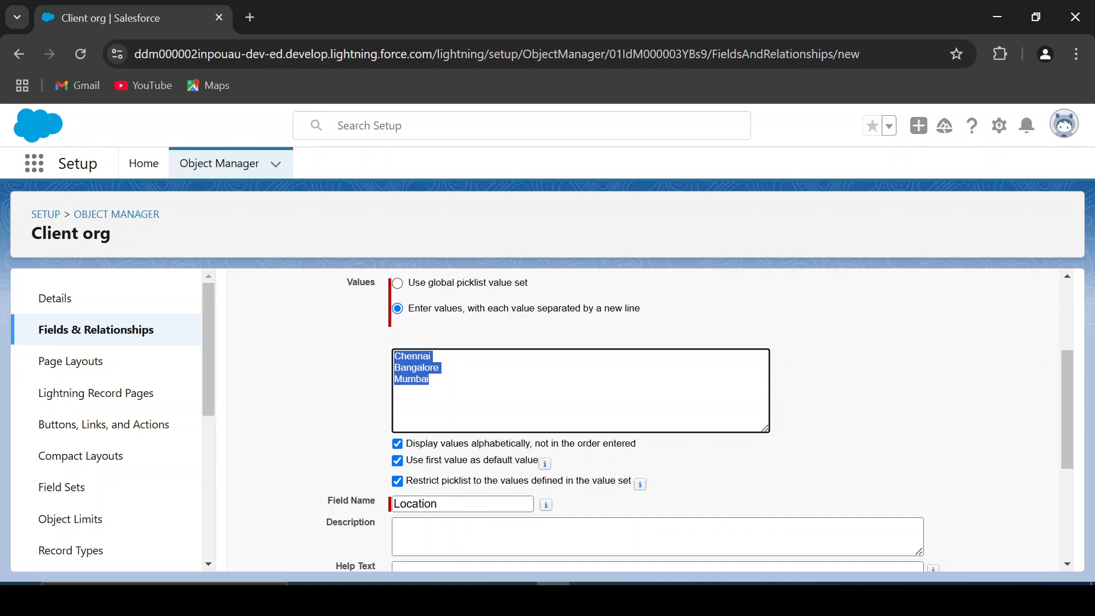
click(430, 380)
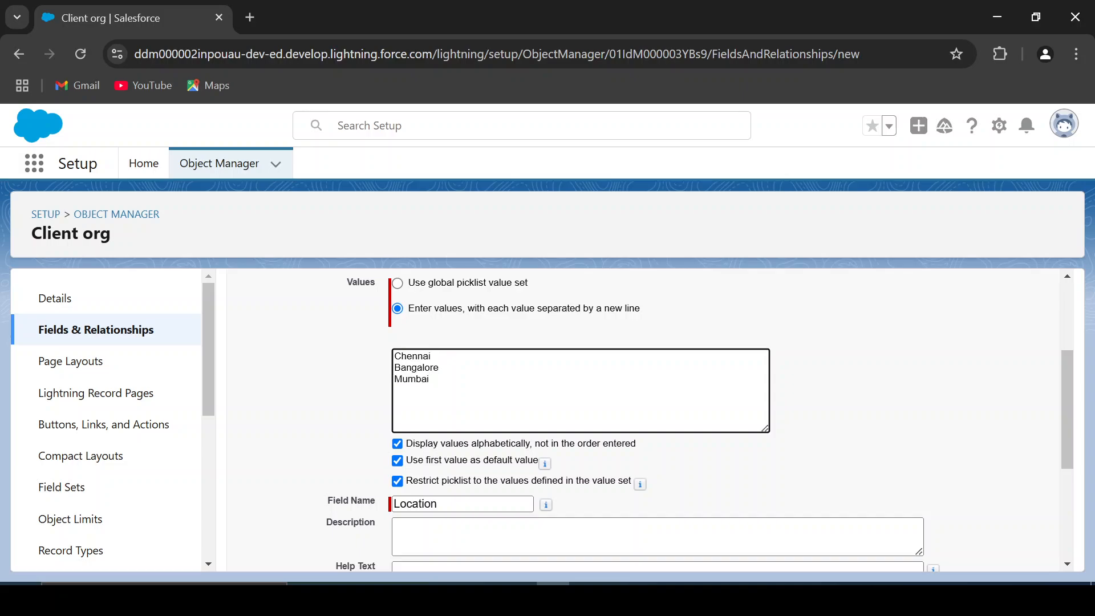
drag(429, 379, 393, 355)
click(847, 454)
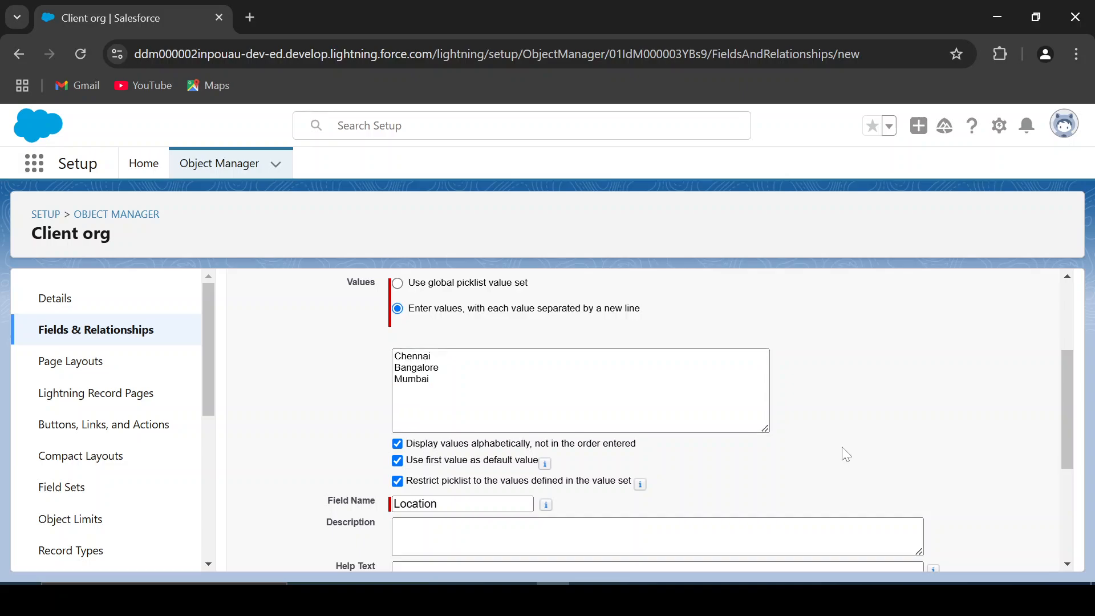
- Leave the Location field optional with empty description, help text and default value, and continue to field-level security
scroll(818, 456, down, 2)
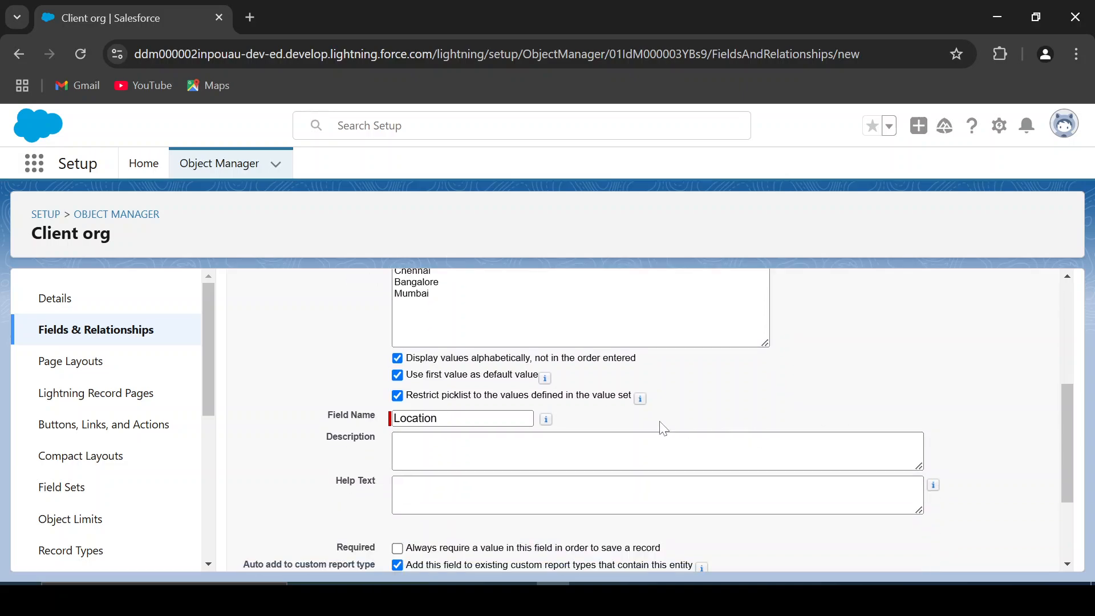
scroll(404, 440, down, 2)
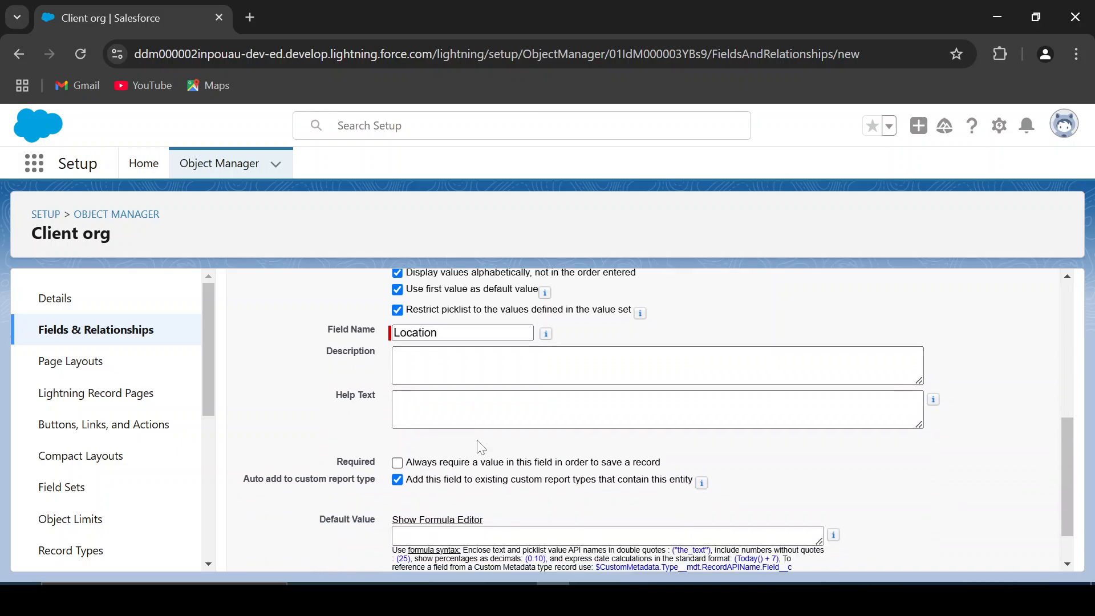
scroll(540, 444, down, 2)
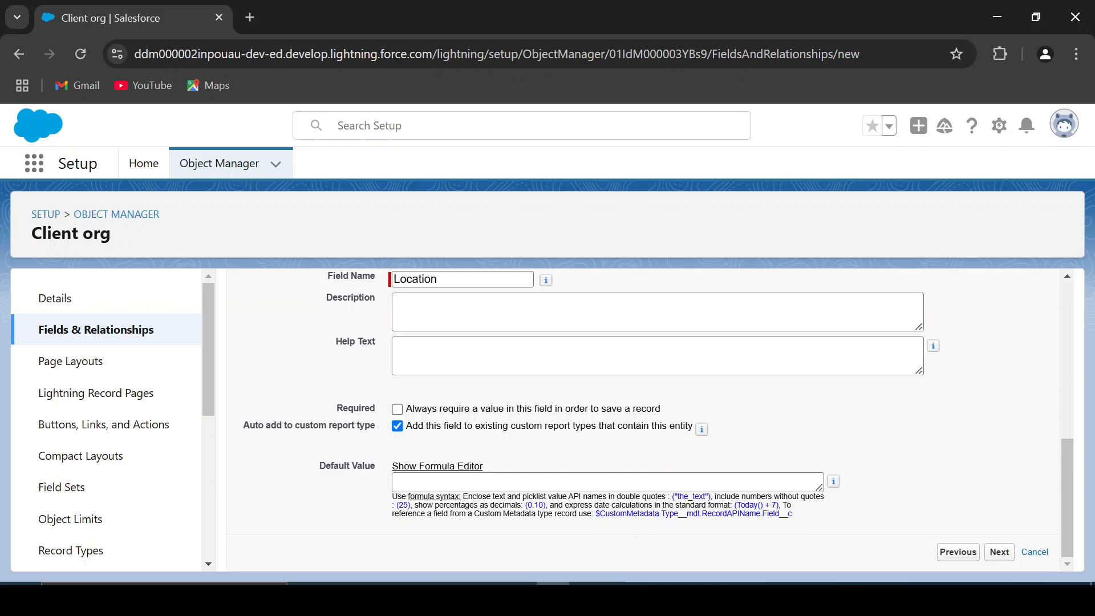
click(996, 556)
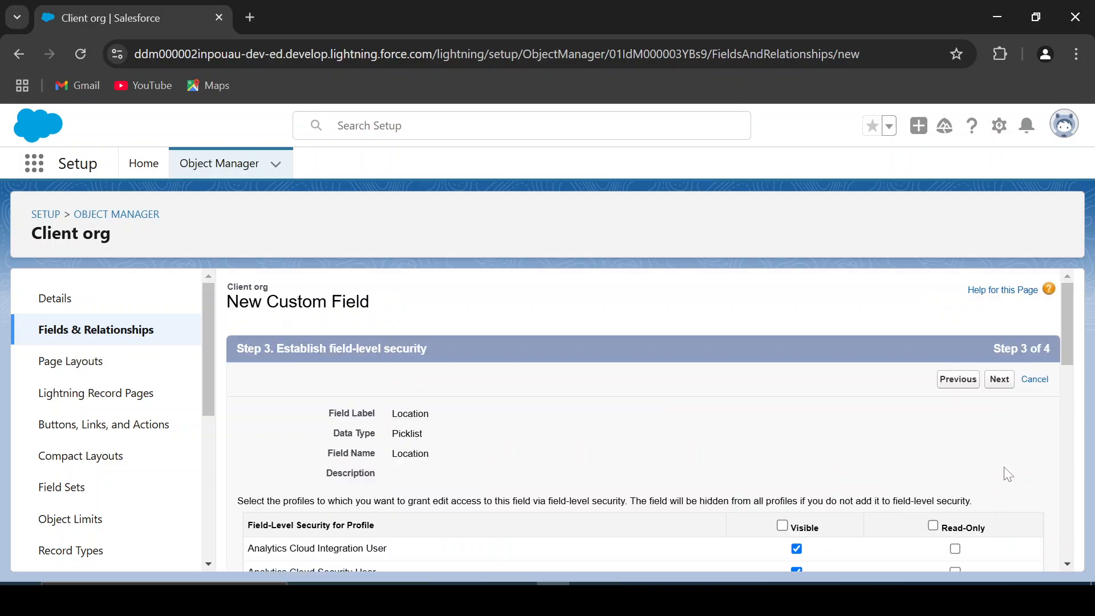
- Accept the default profile visibility for the Location field and save the new field
scroll(898, 501, down, 10)
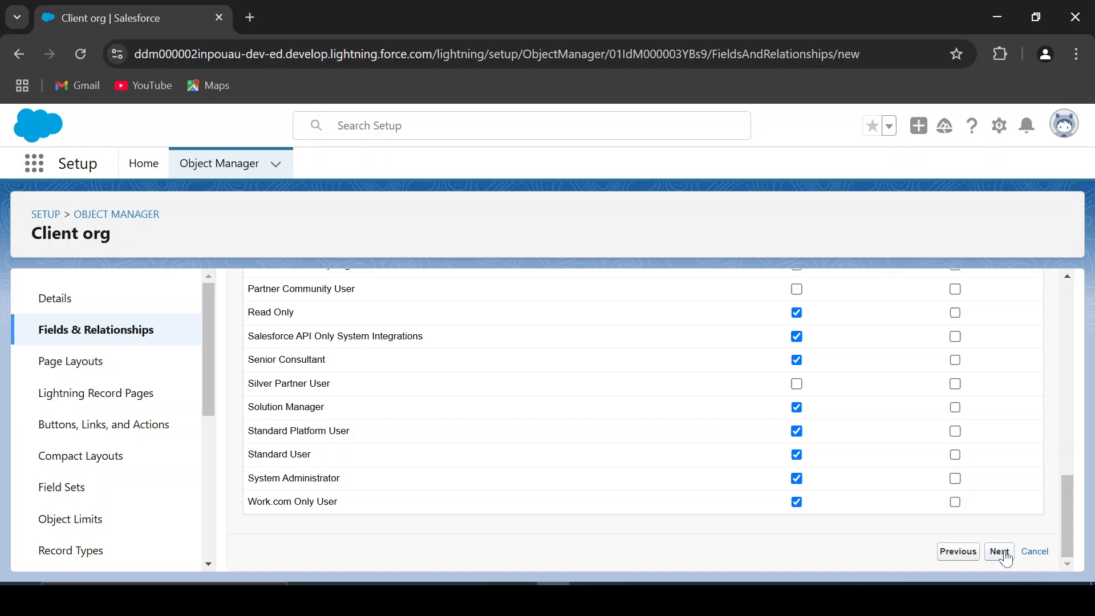
click(1005, 554)
click(995, 381)
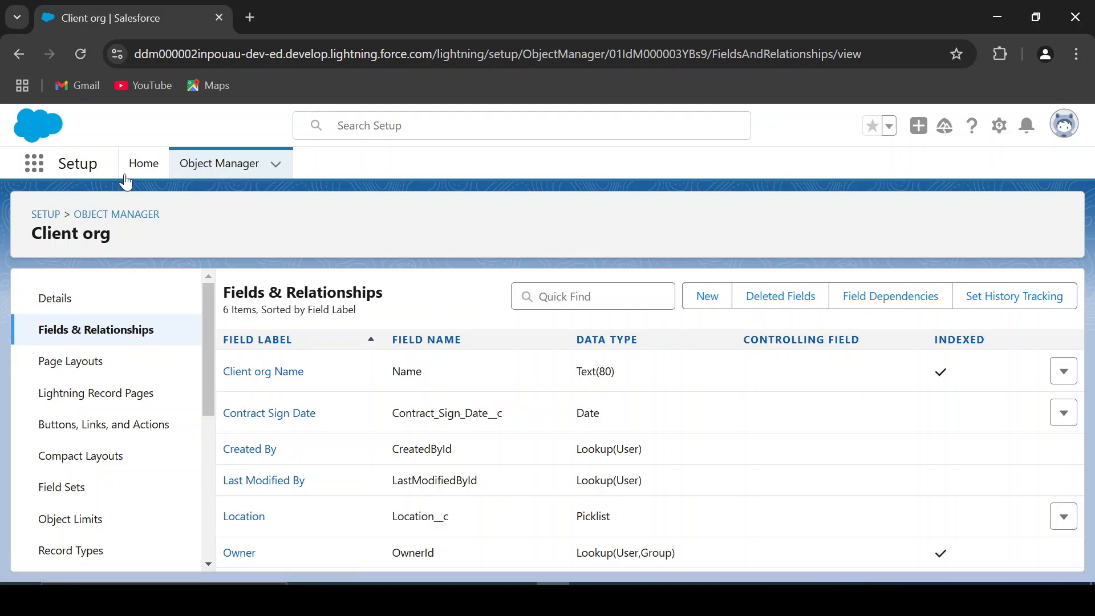
- Open Setup in a separate browser tab and go to its Object Manager
click(998, 126)
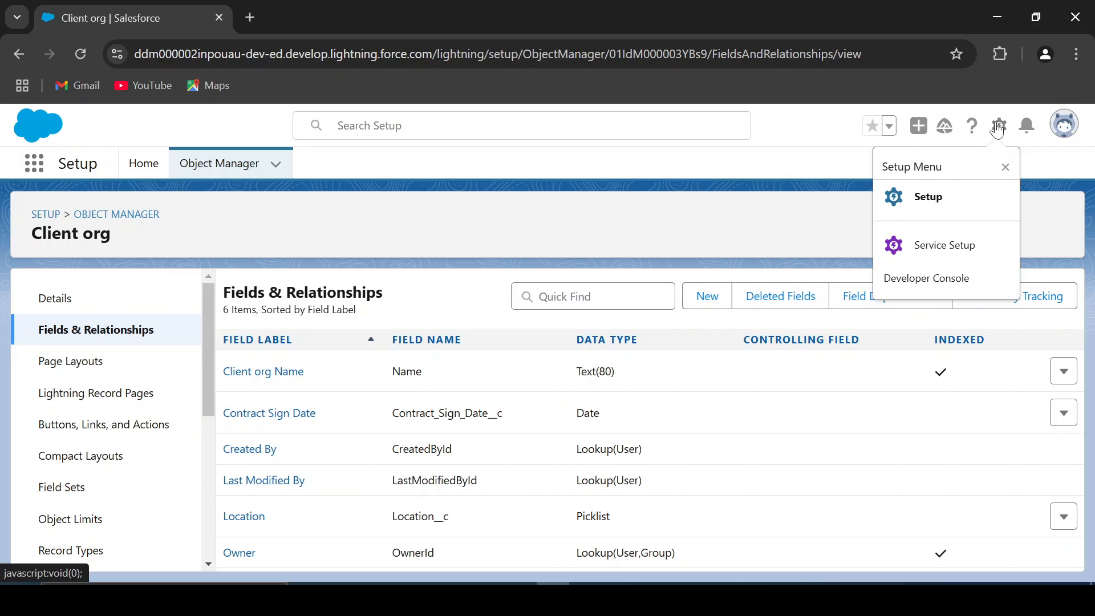
click(913, 194)
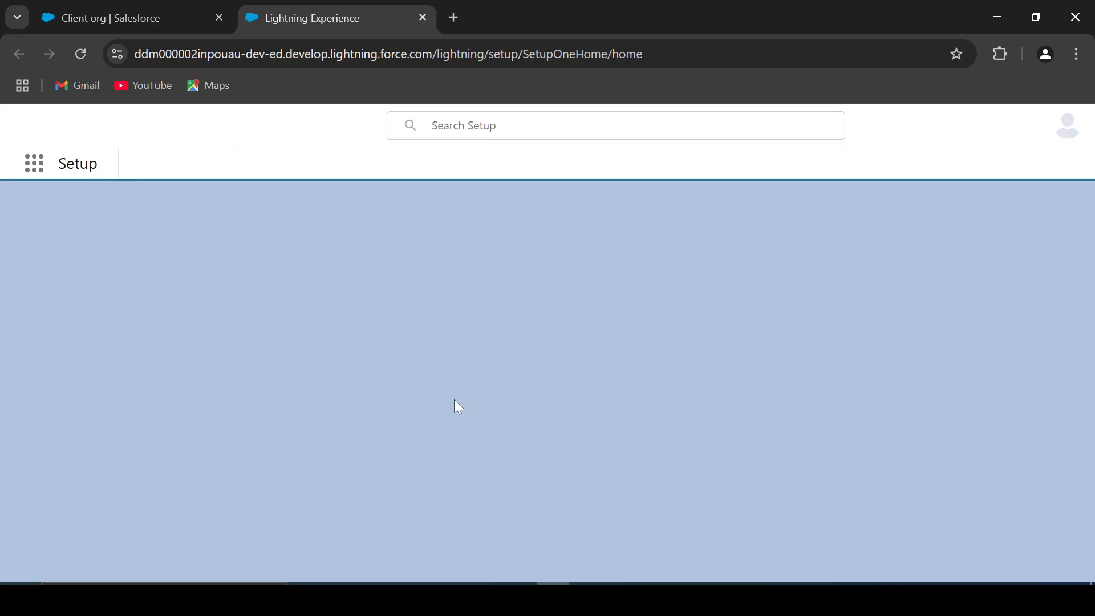
click(37, 173)
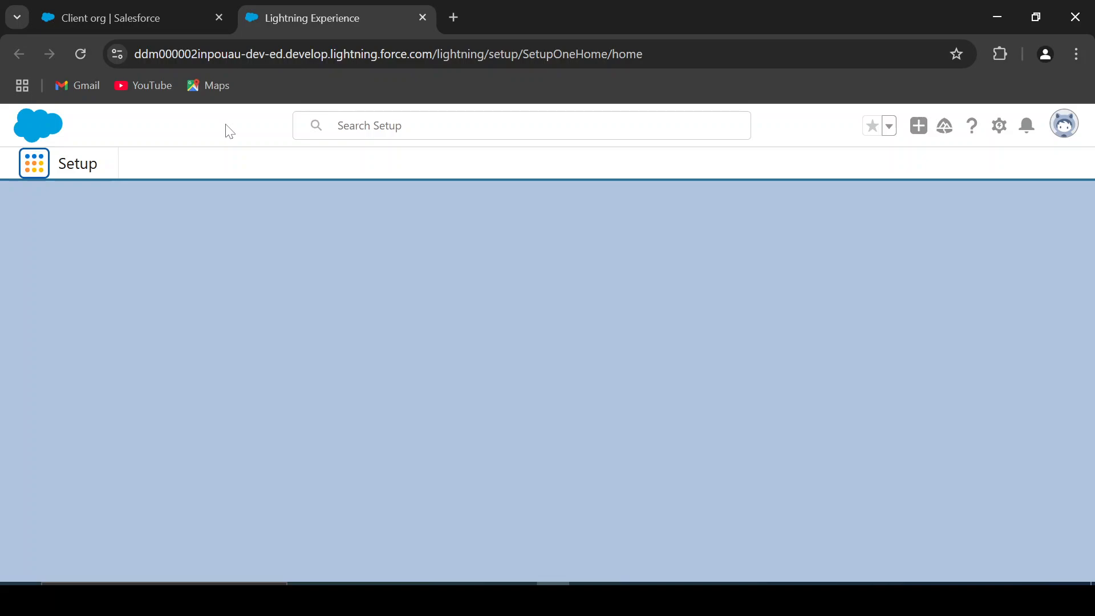
click(152, 18)
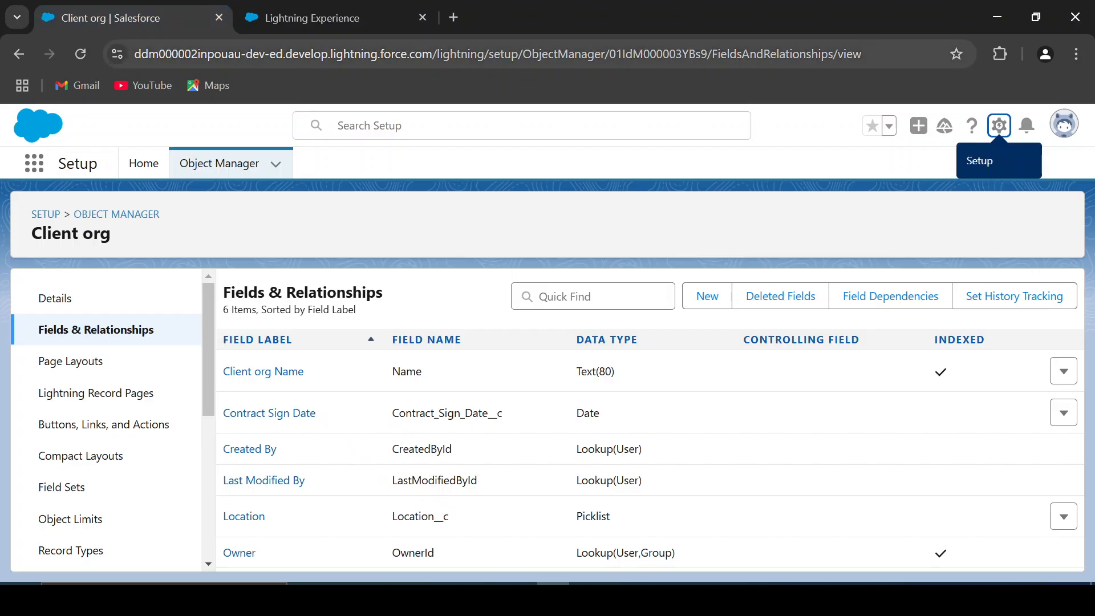
click(999, 126)
click(946, 211)
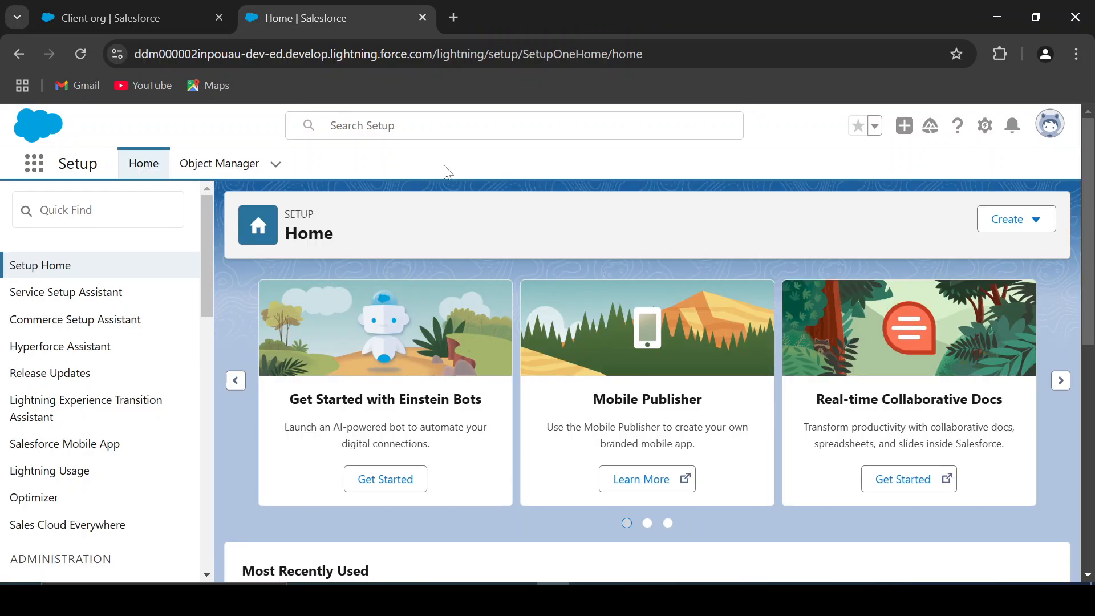
click(231, 166)
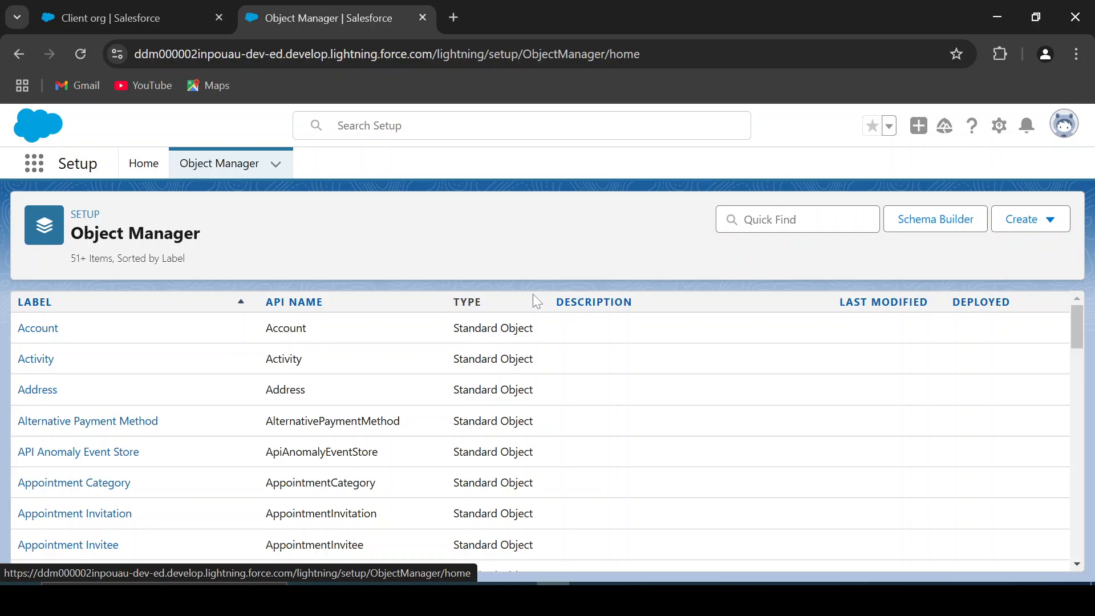
- Open the Organization Tracking app from the full list of apps
click(34, 163)
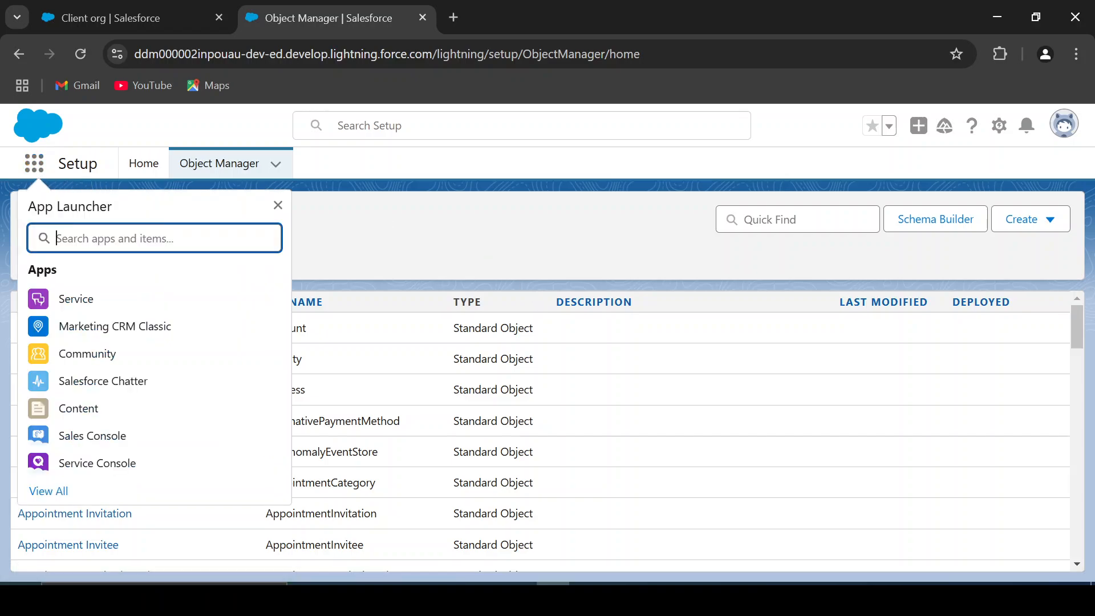
click(49, 493)
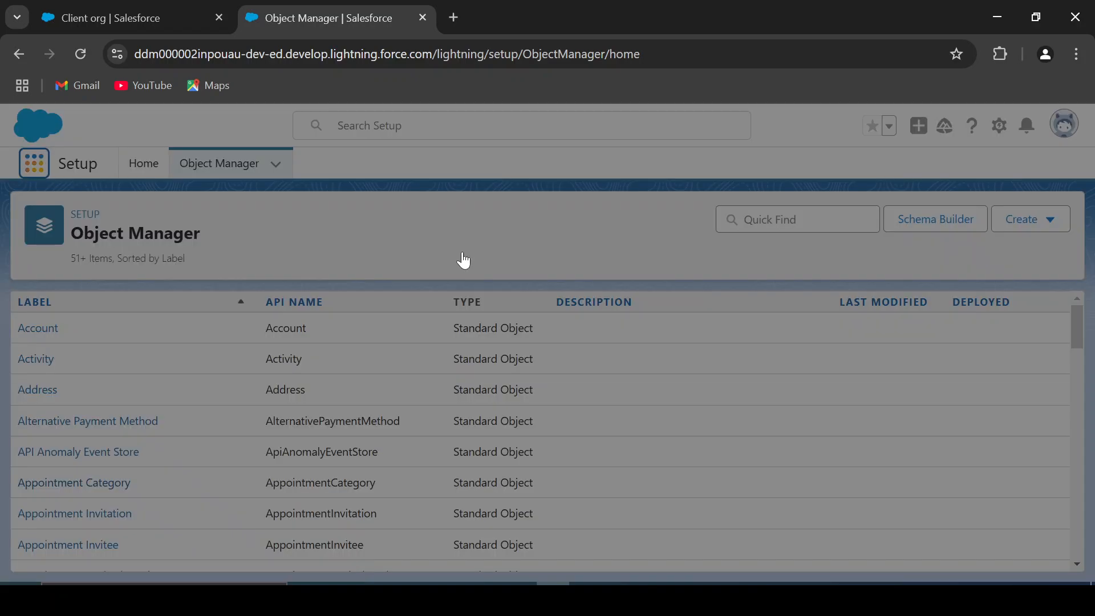
scroll(713, 433, down, 3)
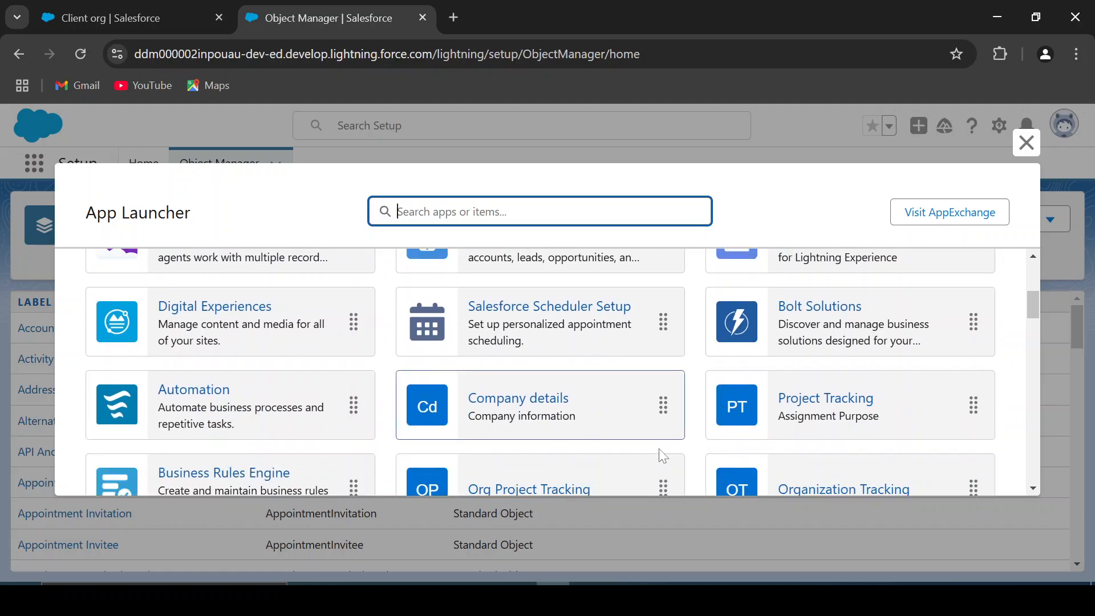
scroll(662, 456, down, 3)
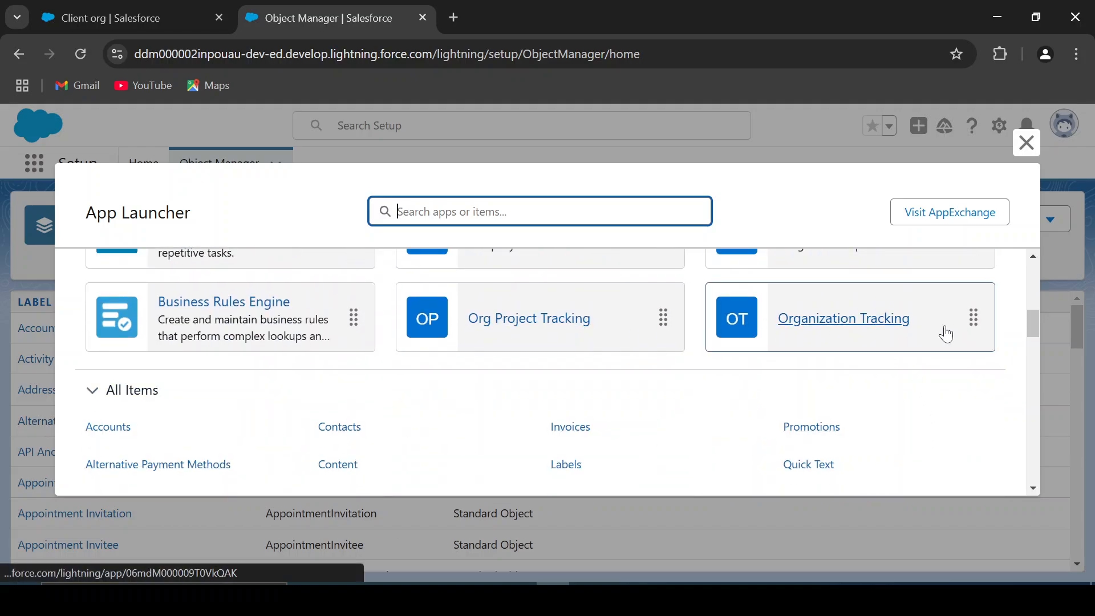
click(852, 323)
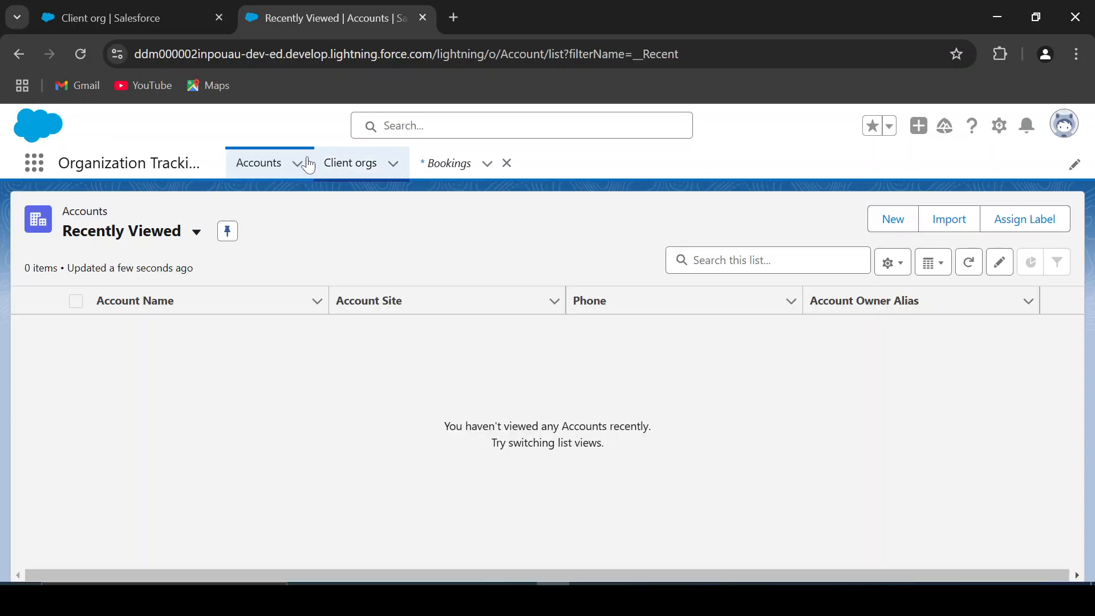
- Start a new Client org record and set its Contract Sign Date to 18/12/2024
click(353, 173)
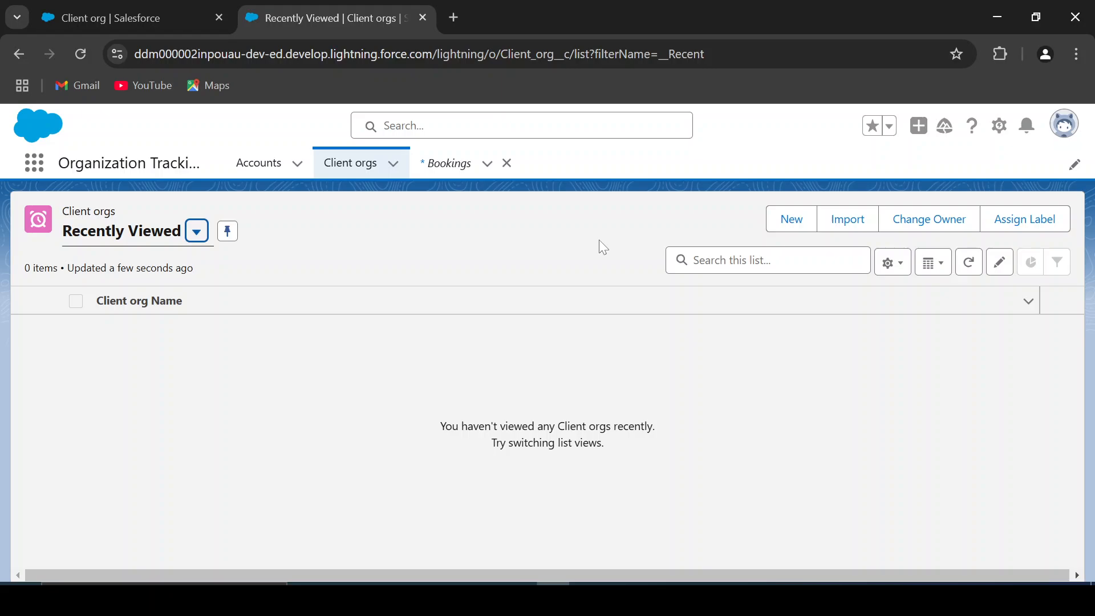
click(785, 226)
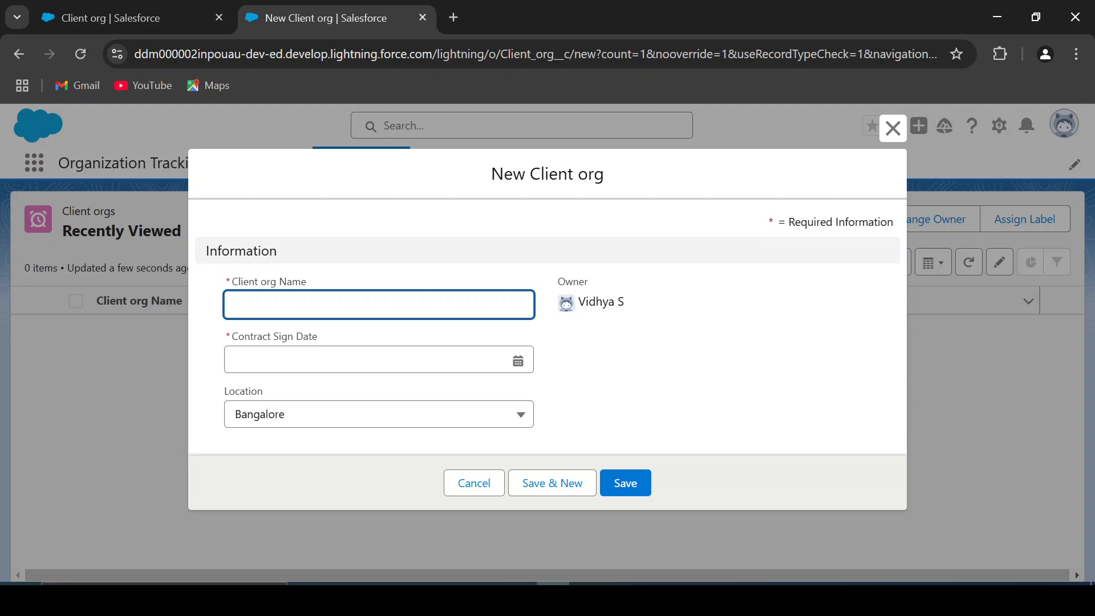
click(399, 359)
click(404, 211)
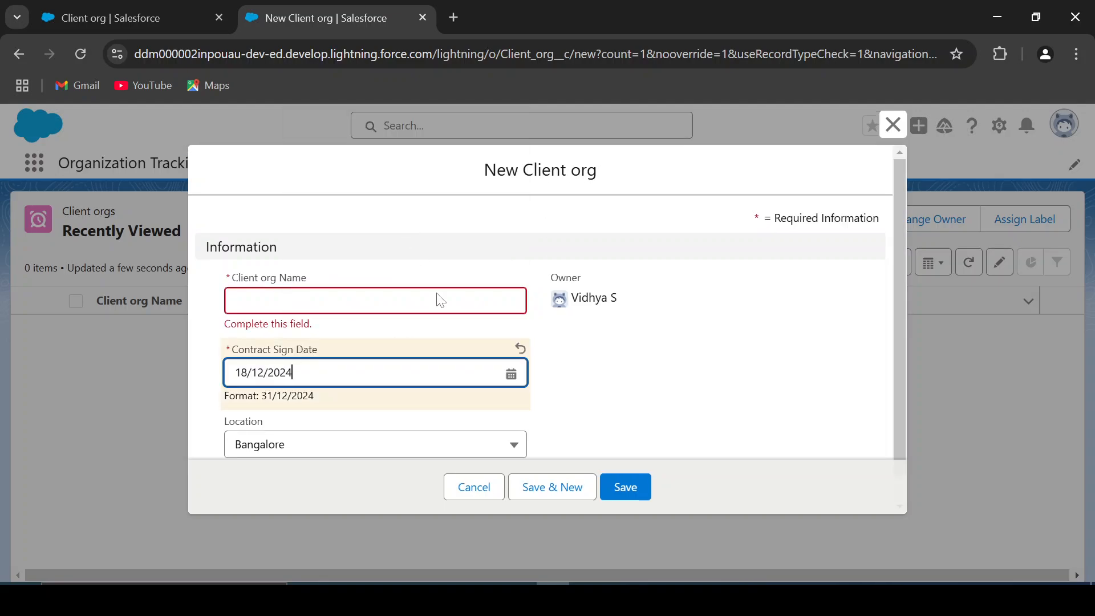
- Enter FFF as the Client org Name and choose Chennai as the Location
click(375, 301)
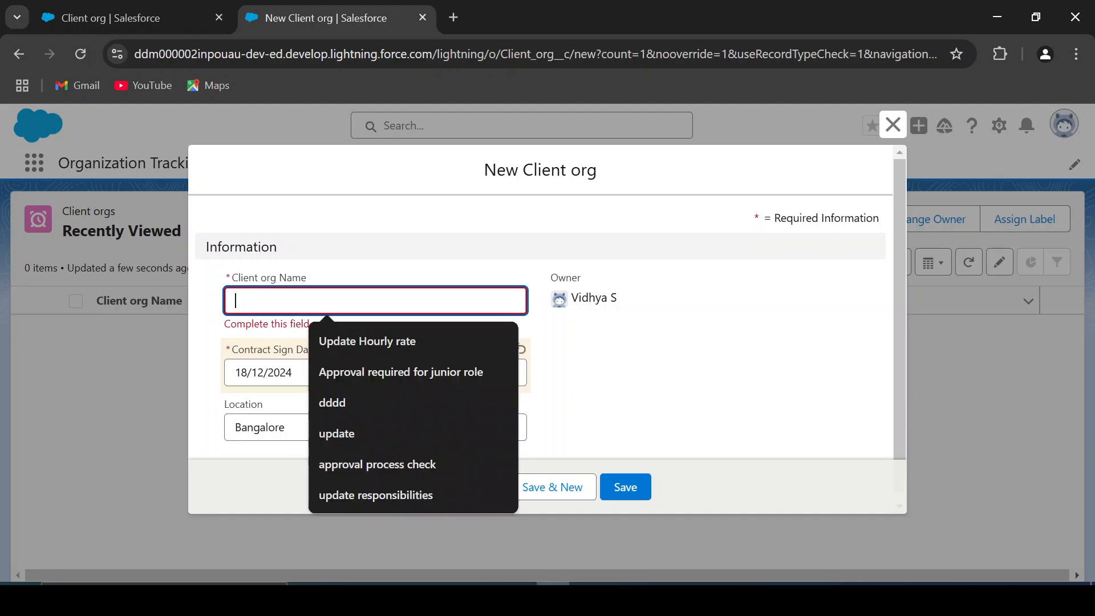
text(FFF)
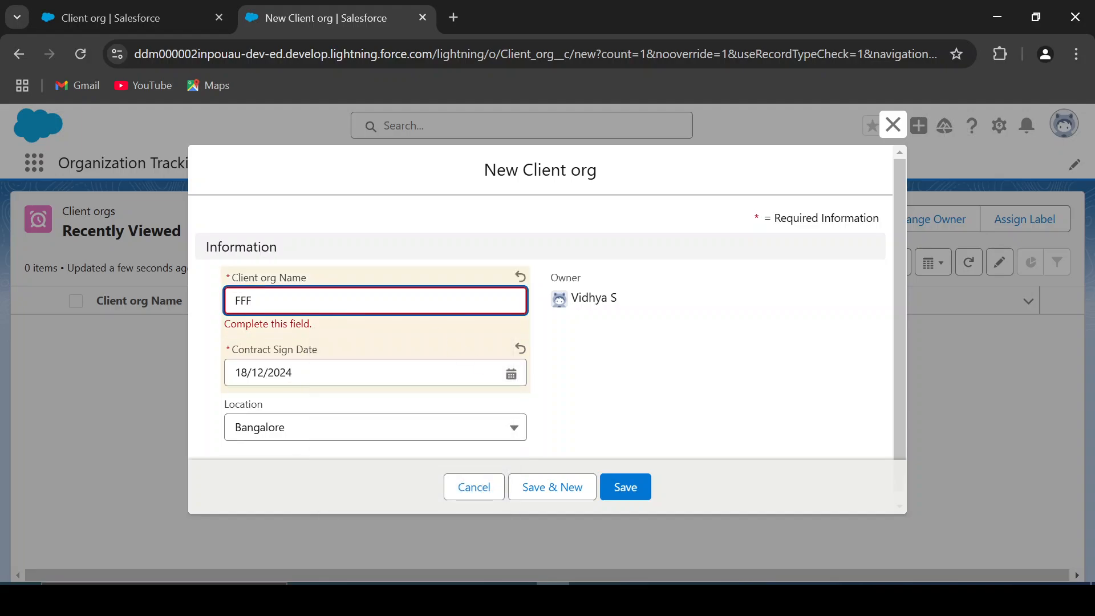
click(624, 392)
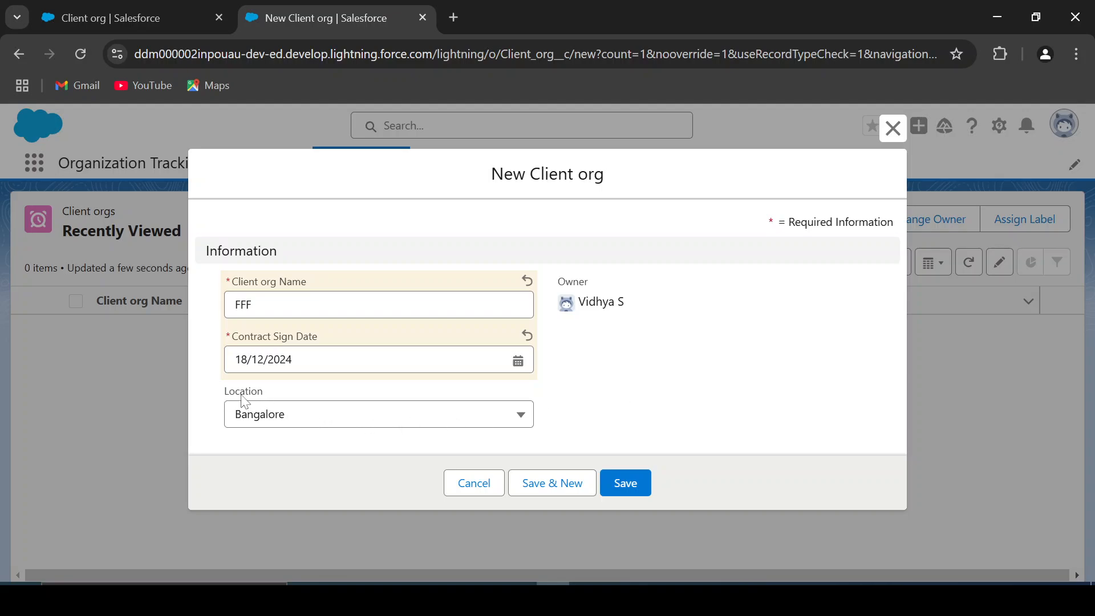
click(518, 421)
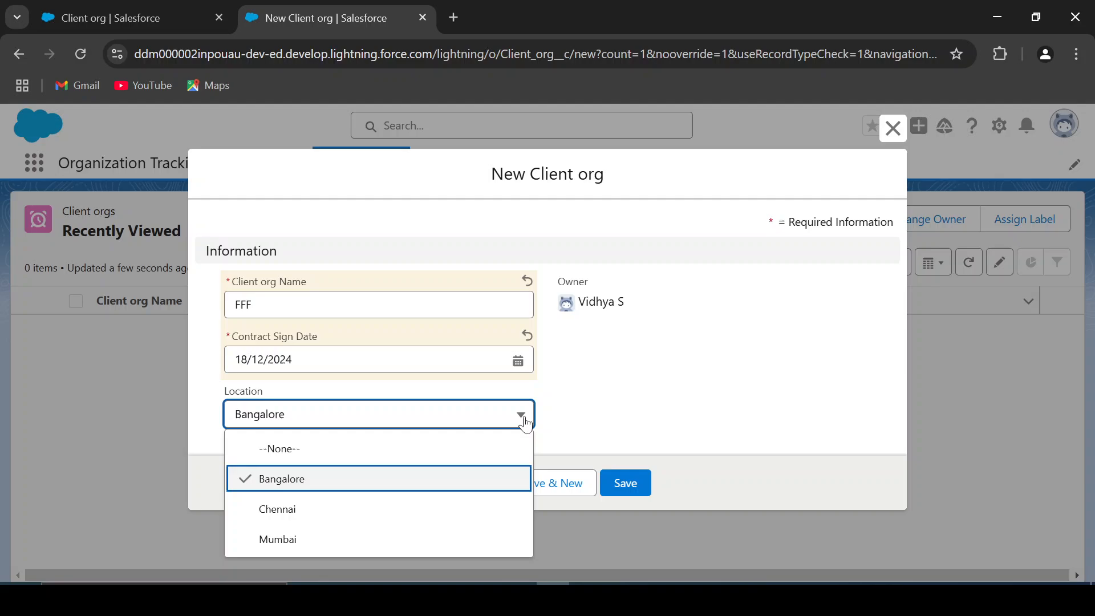
click(287, 520)
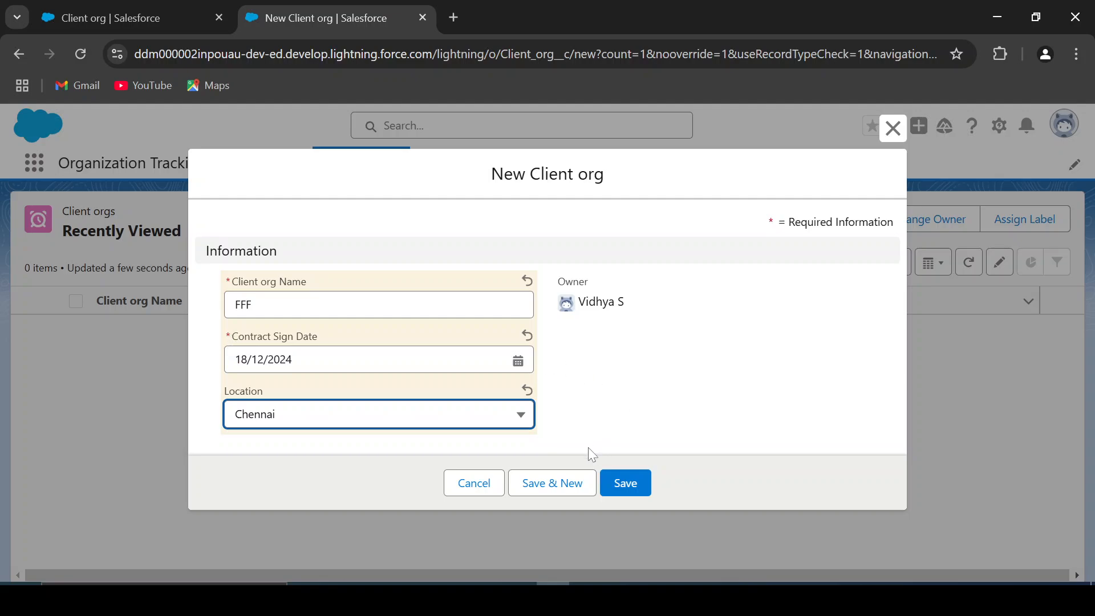
- Revert the Contract Sign Date entry, set it to 26/12/2024 instead, and save the Client org record
click(528, 336)
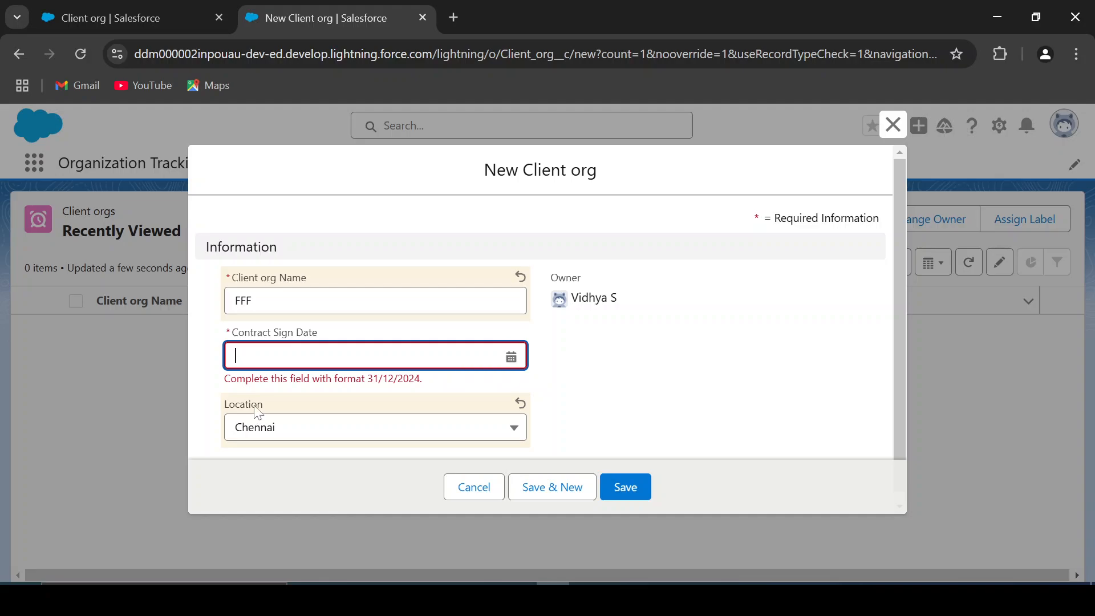
drag(423, 379, 221, 379)
click(606, 395)
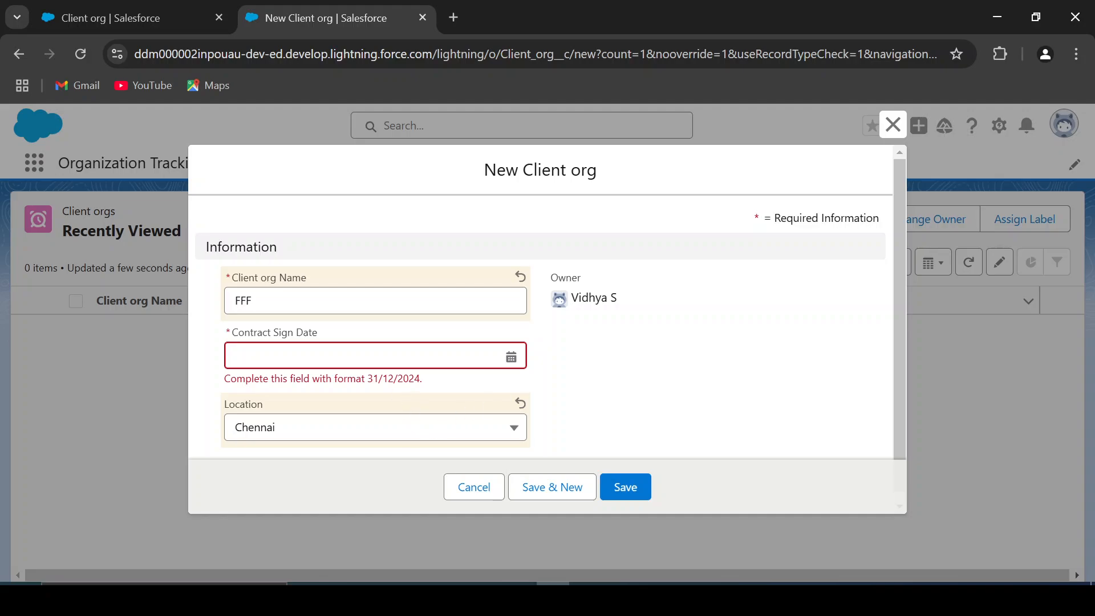
click(240, 355)
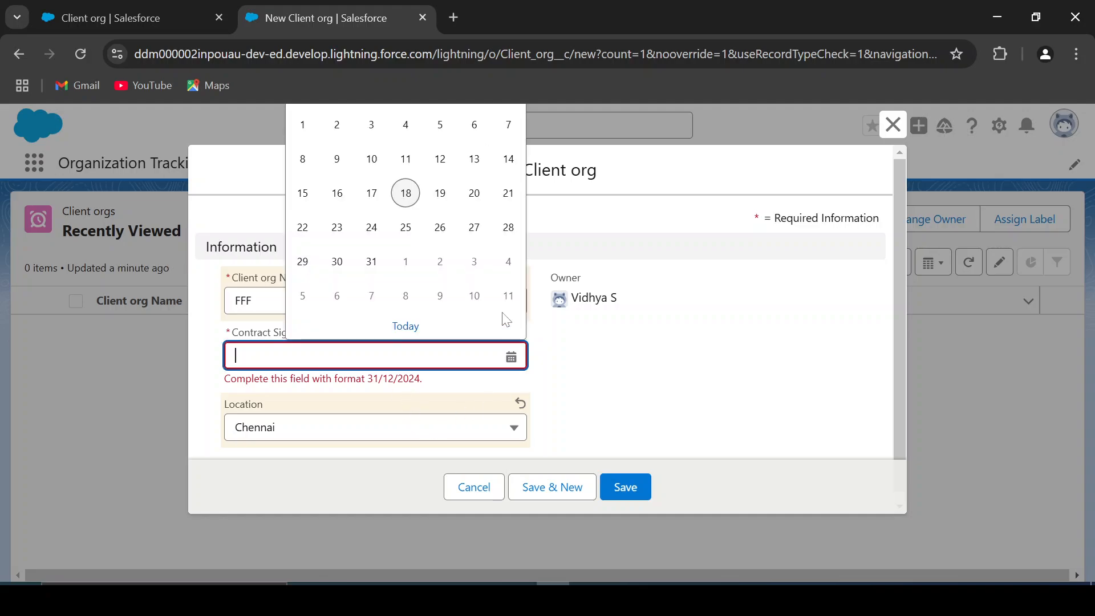
click(440, 238)
click(627, 493)
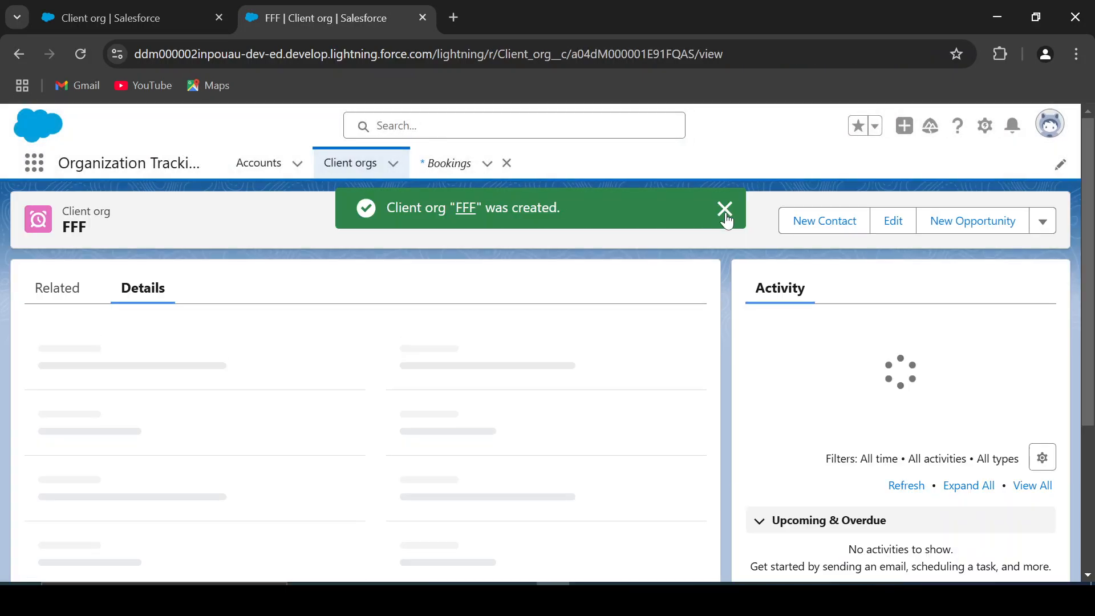
click(730, 209)
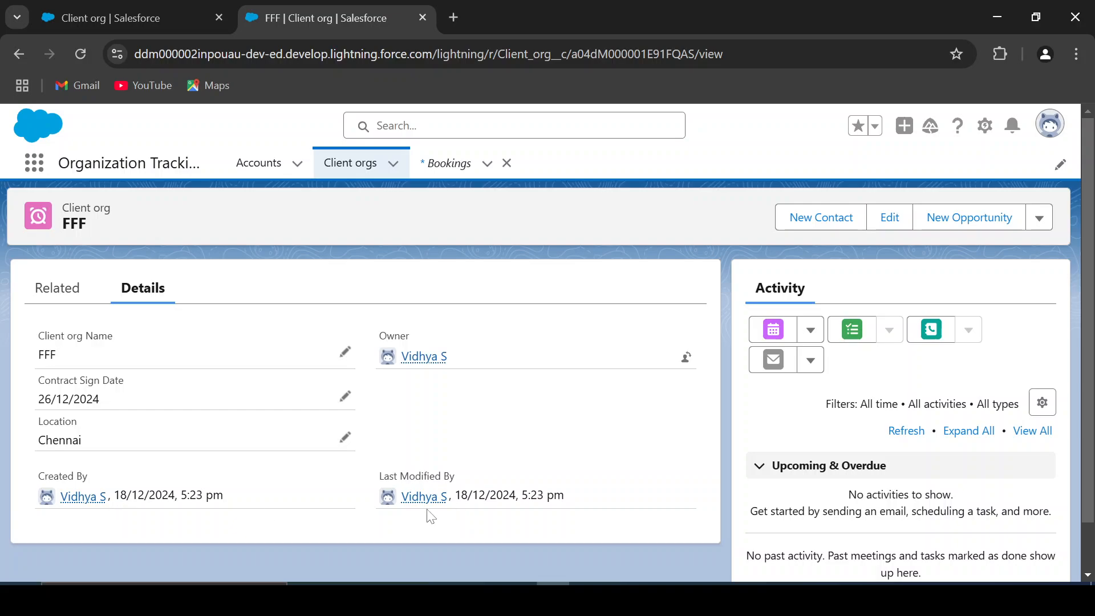
- Check the FFF record's related lists and the recently viewed Client orgs, and return to the Client org object's field setup
click(56, 288)
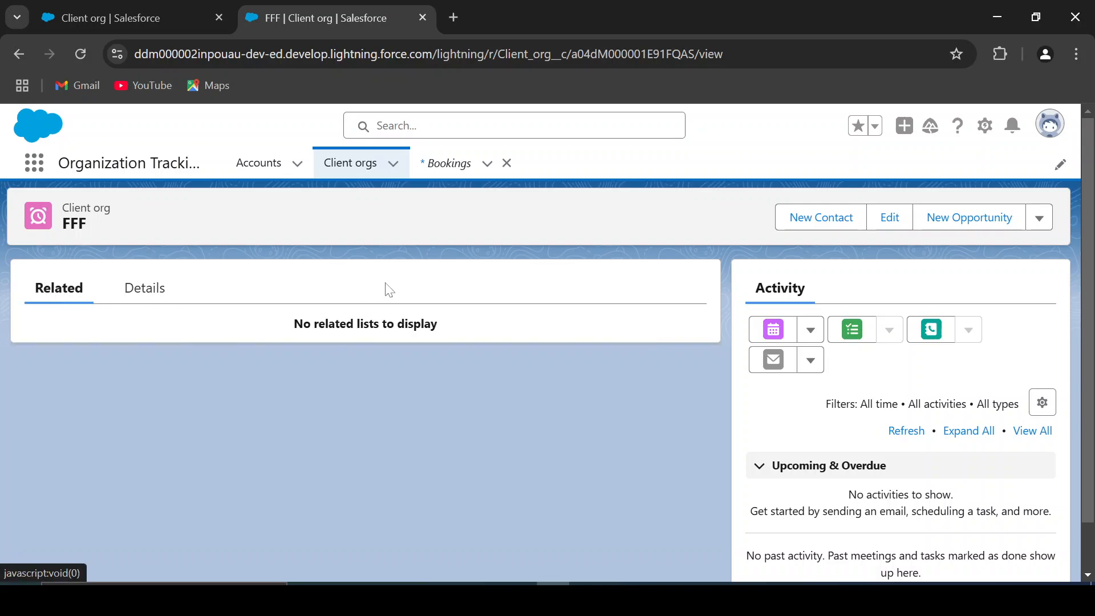
click(342, 164)
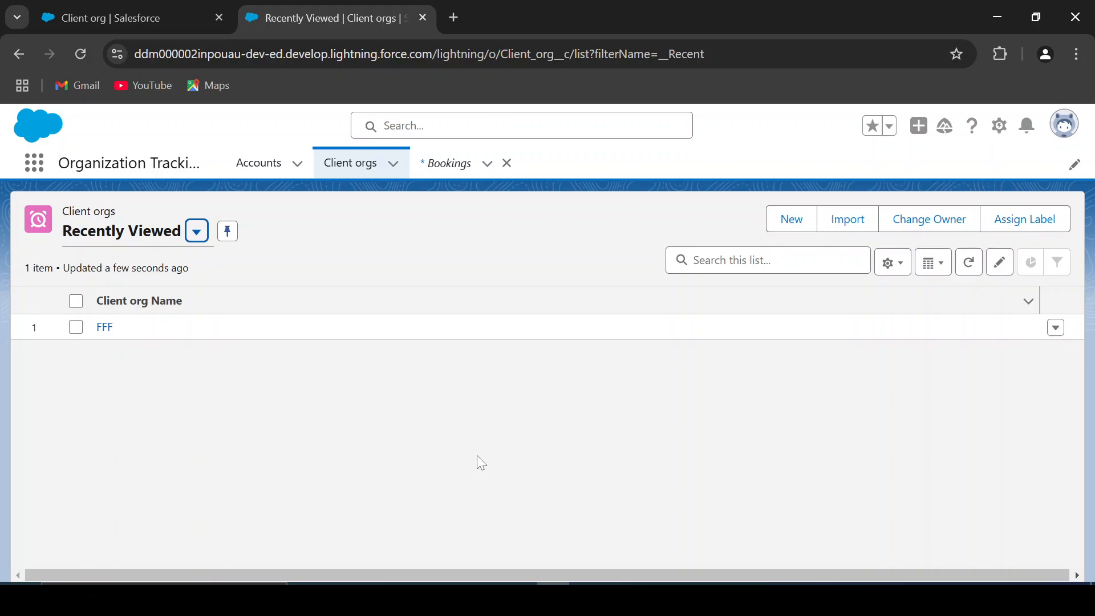
click(158, 13)
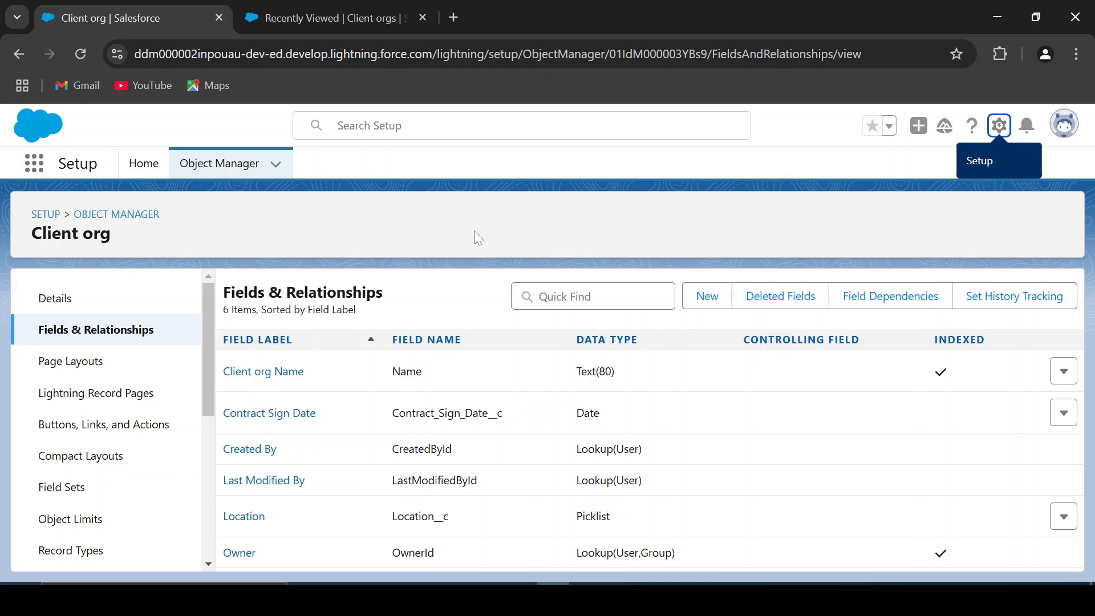